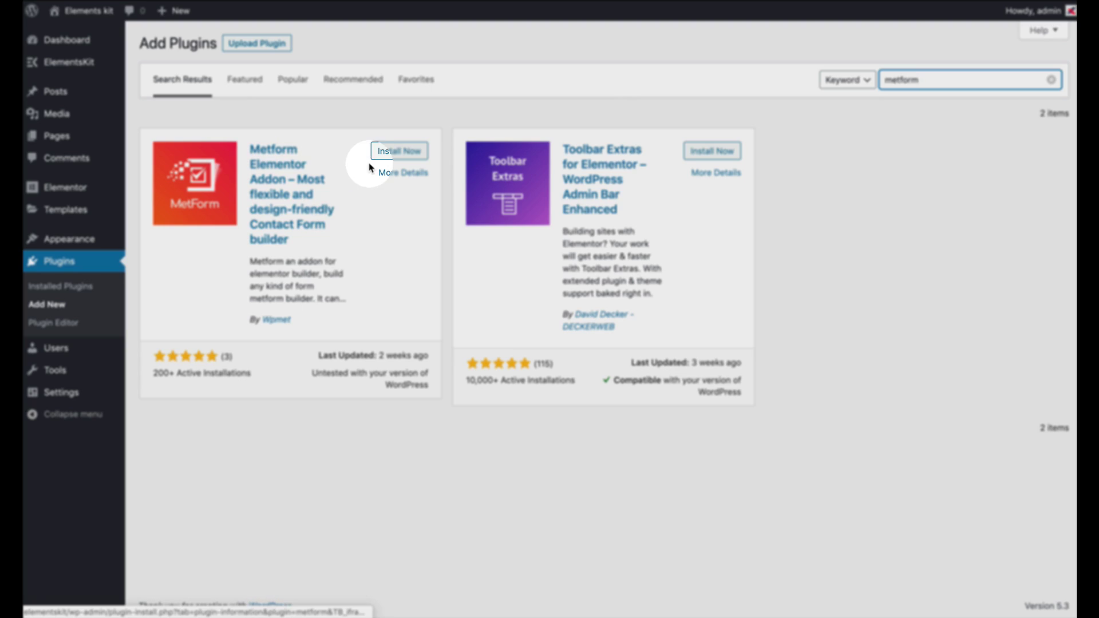
# Install the Metform Elementor Addon plugin and start a new page titled Contact us
pyautogui.click(391, 154)
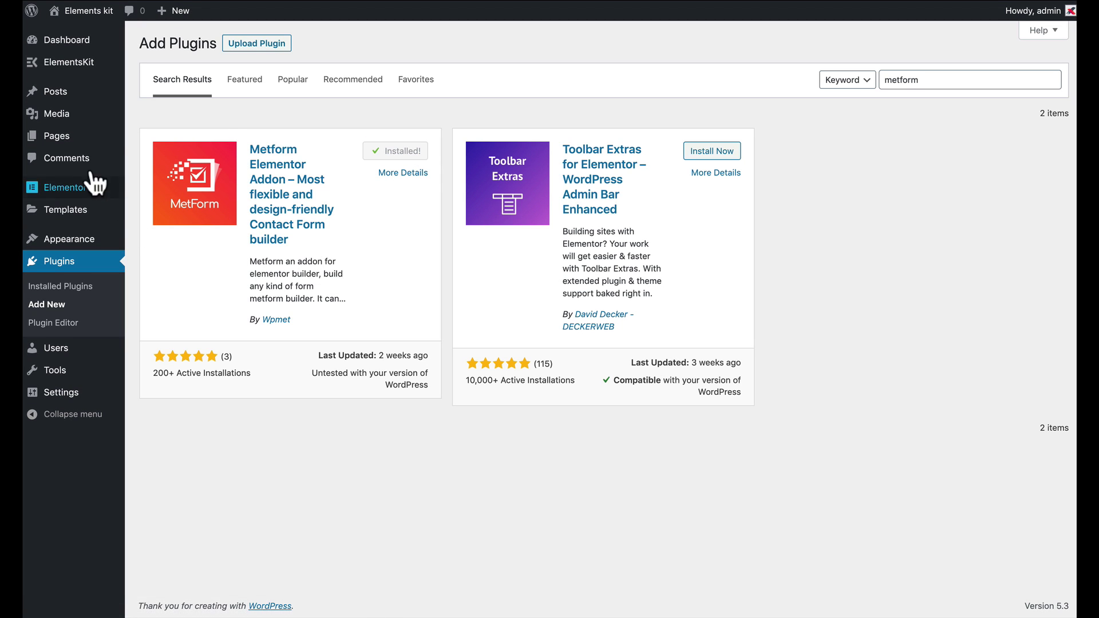
pyautogui.moveTo(72, 148)
pyautogui.click(152, 158)
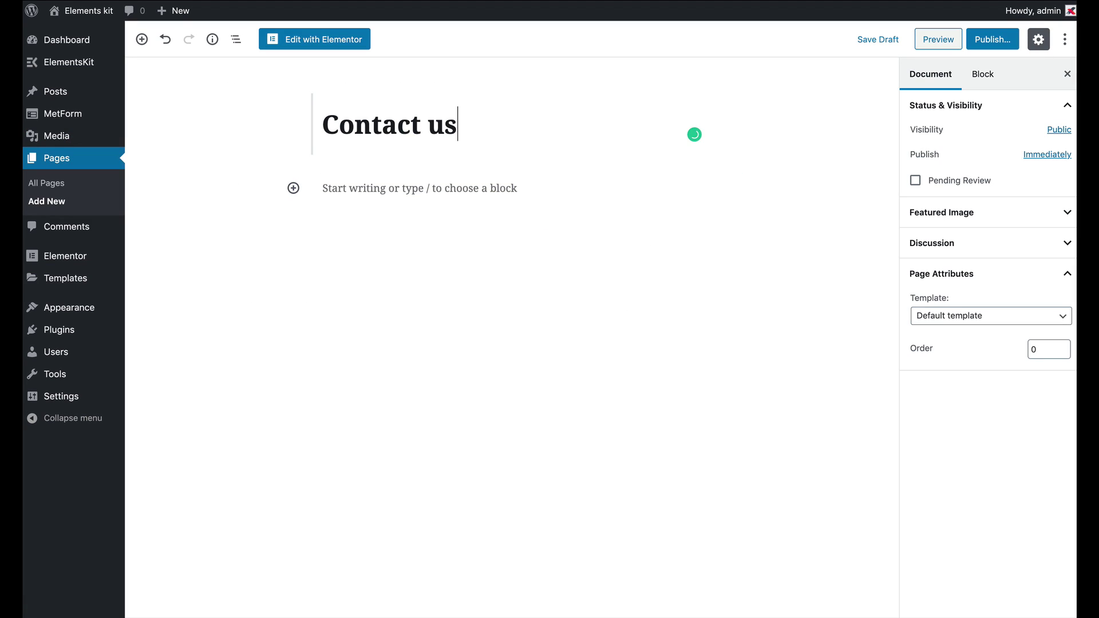
# Set the page template to Elementor Full Width and open the page in Elementor
pyautogui.click(1003, 318)
pyautogui.click(957, 338)
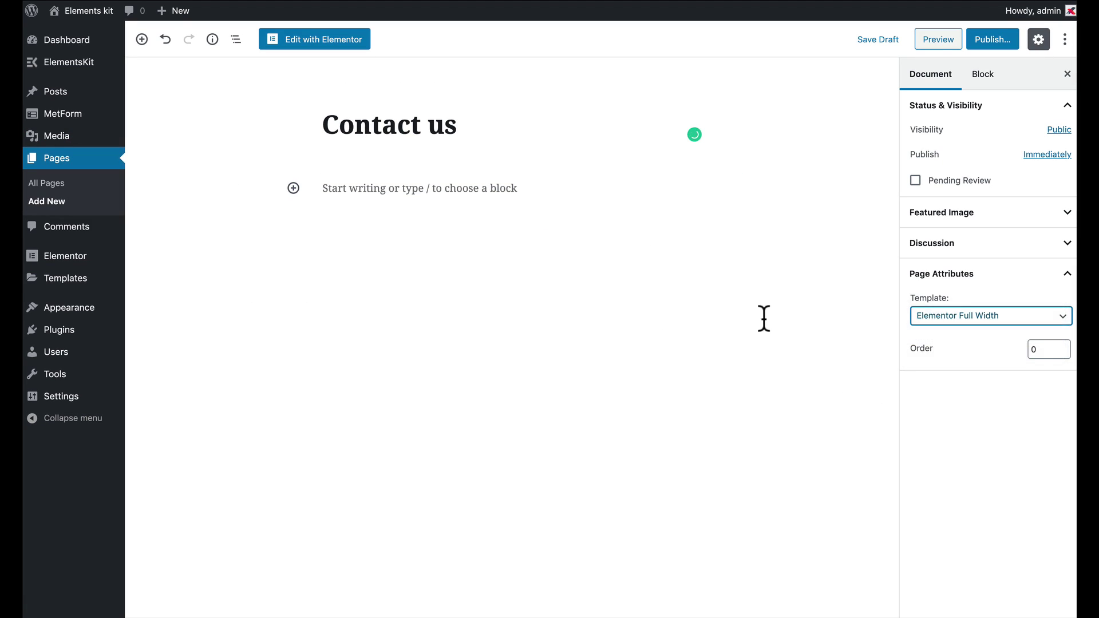
pyautogui.click(314, 45)
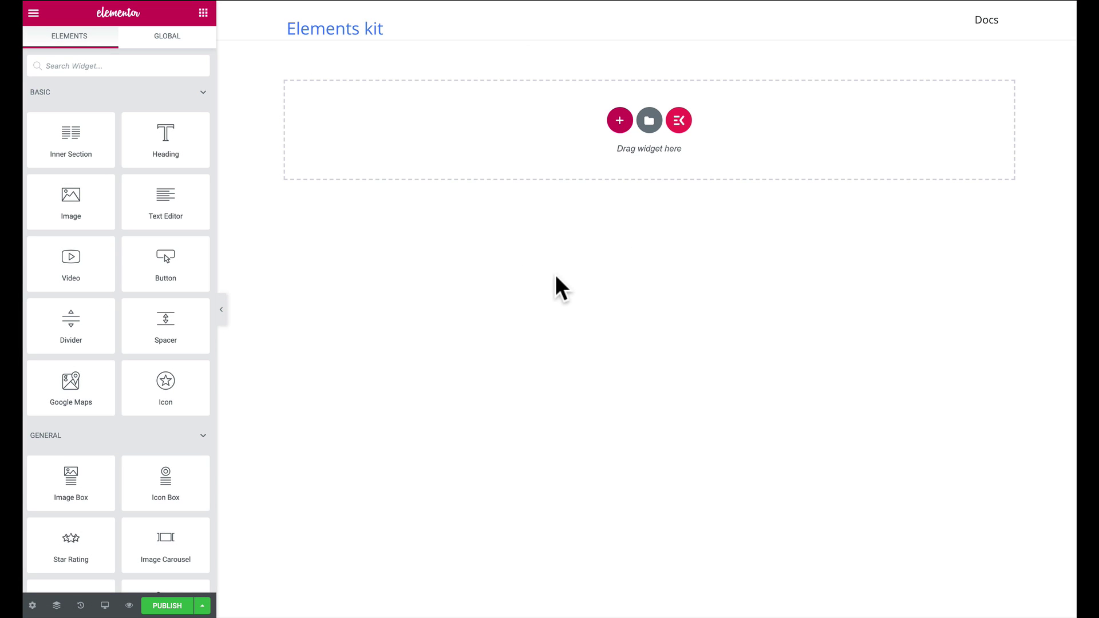
# Search 'met', place a MetForm widget on the page and open its form options
pyautogui.click(136, 67)
pyautogui.write('met')
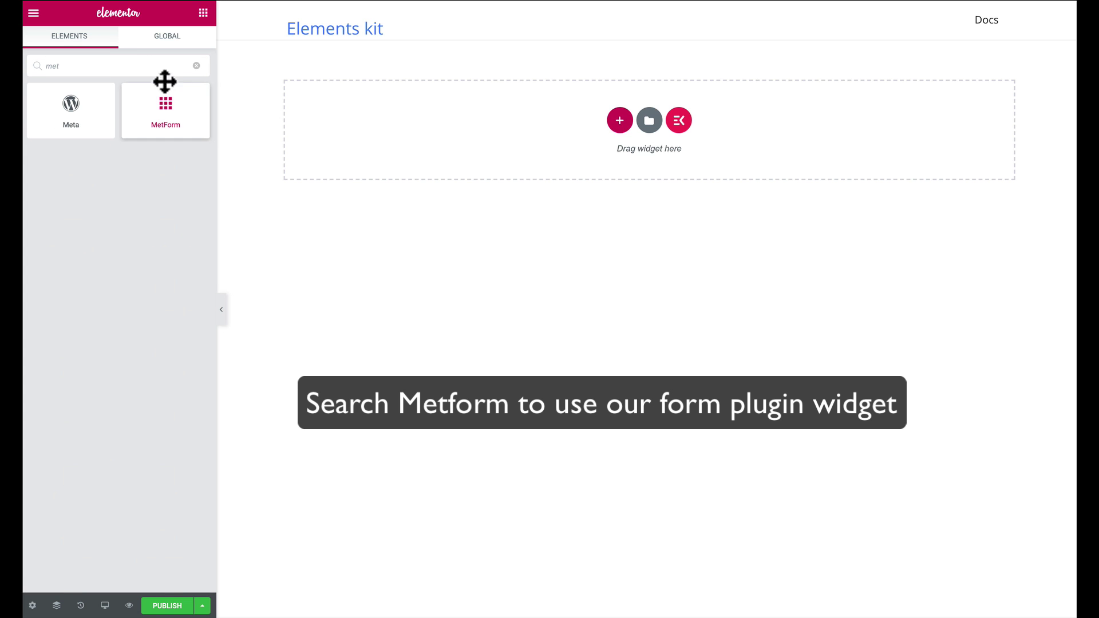
pyautogui.moveTo(162, 116); pyautogui.dragTo(448, 134)
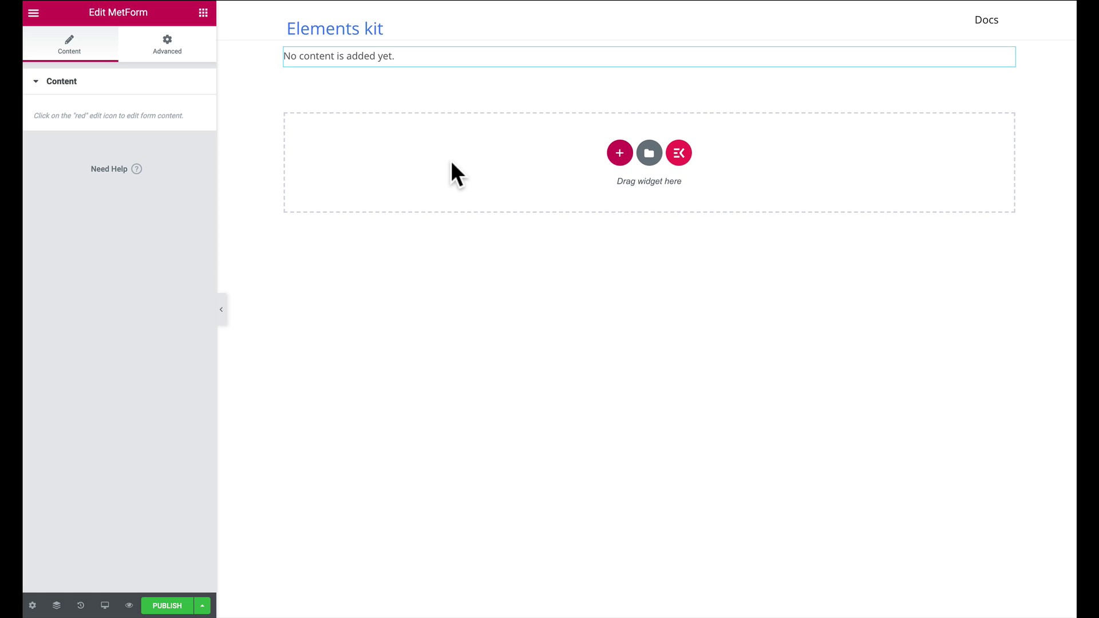
pyautogui.moveTo(932, 55)
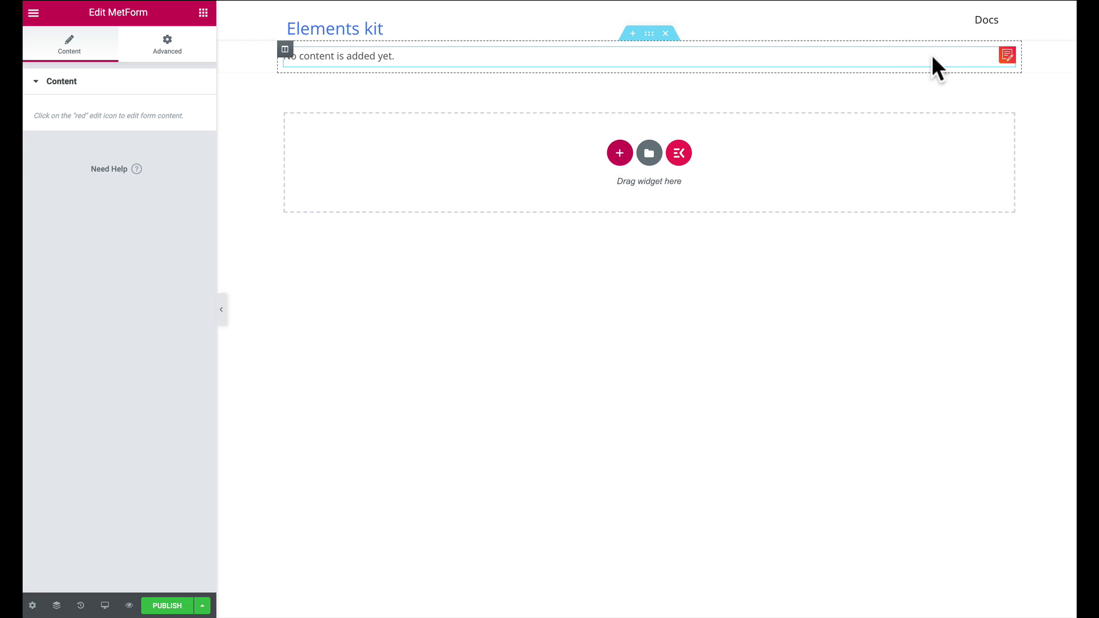
pyautogui.click(1007, 55)
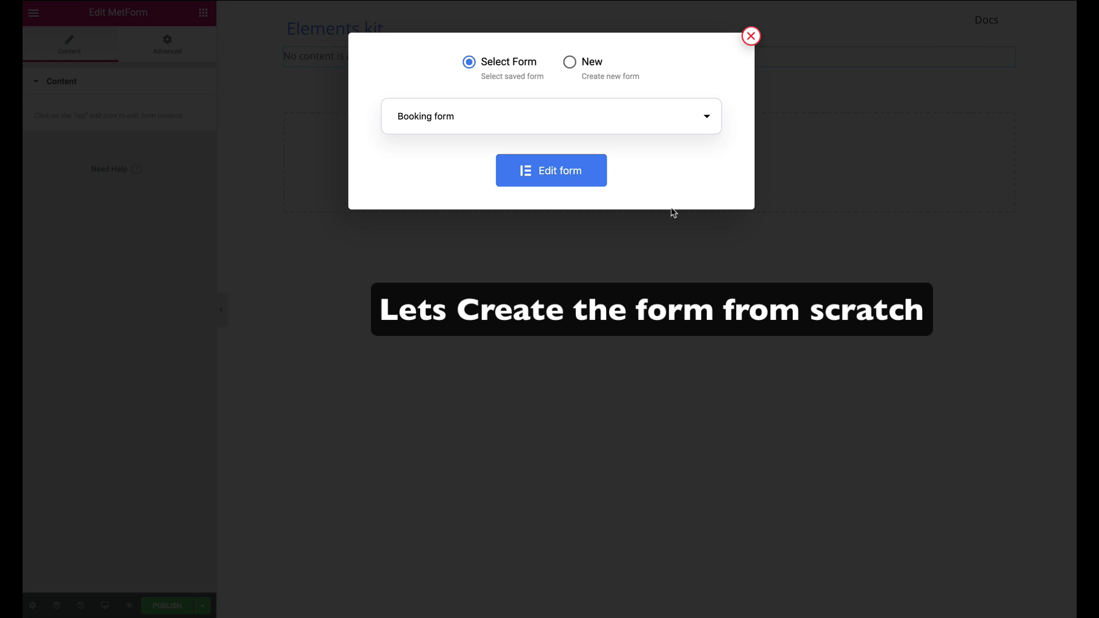
# Create a new form named 'Contact form' from the empty template and open it for editing
pyautogui.click(602, 70)
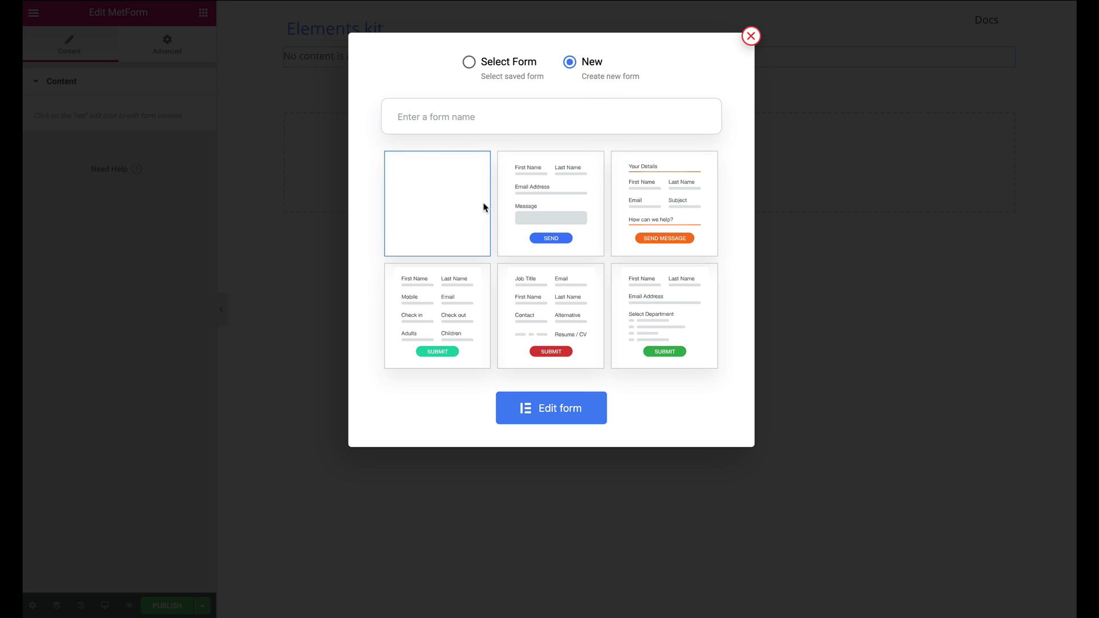
pyautogui.click(447, 120)
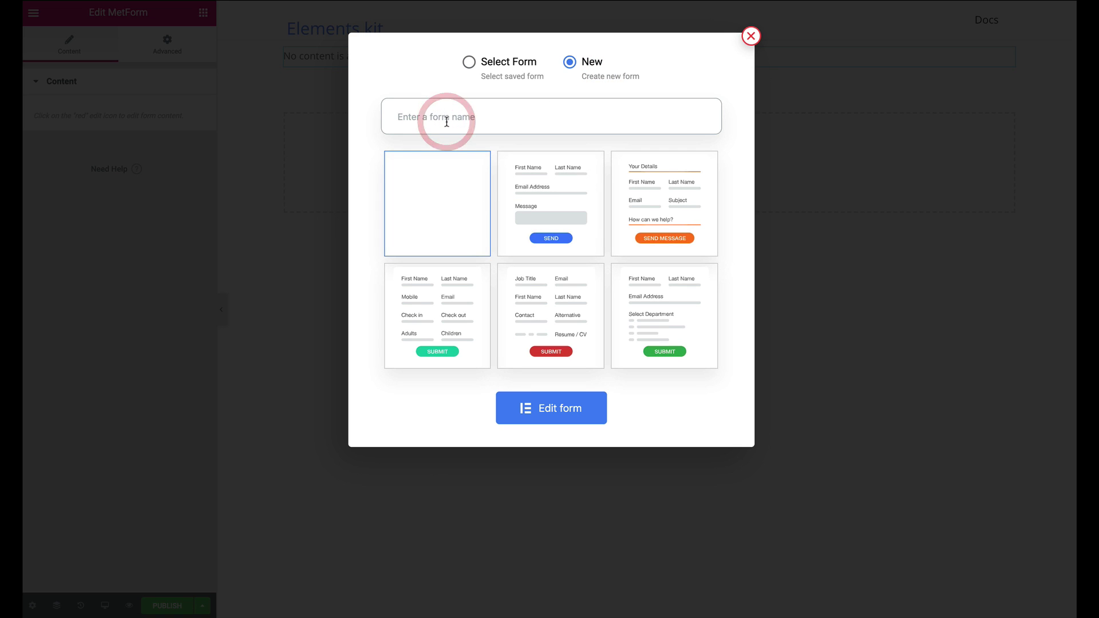
pyautogui.write('Contact form')
pyautogui.click(447, 201)
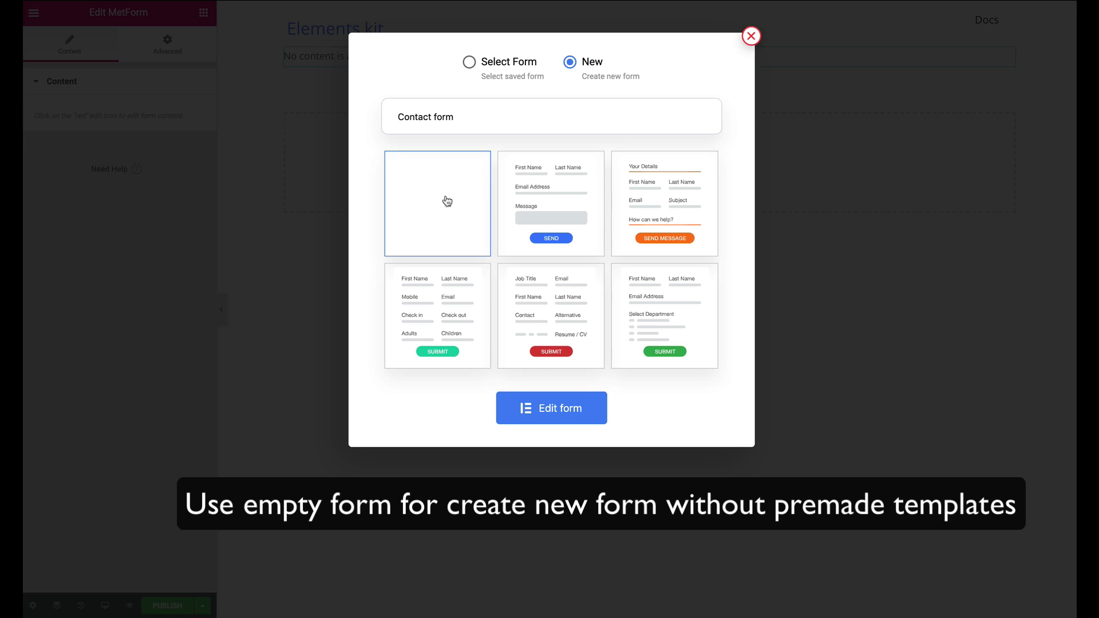
pyautogui.click(564, 411)
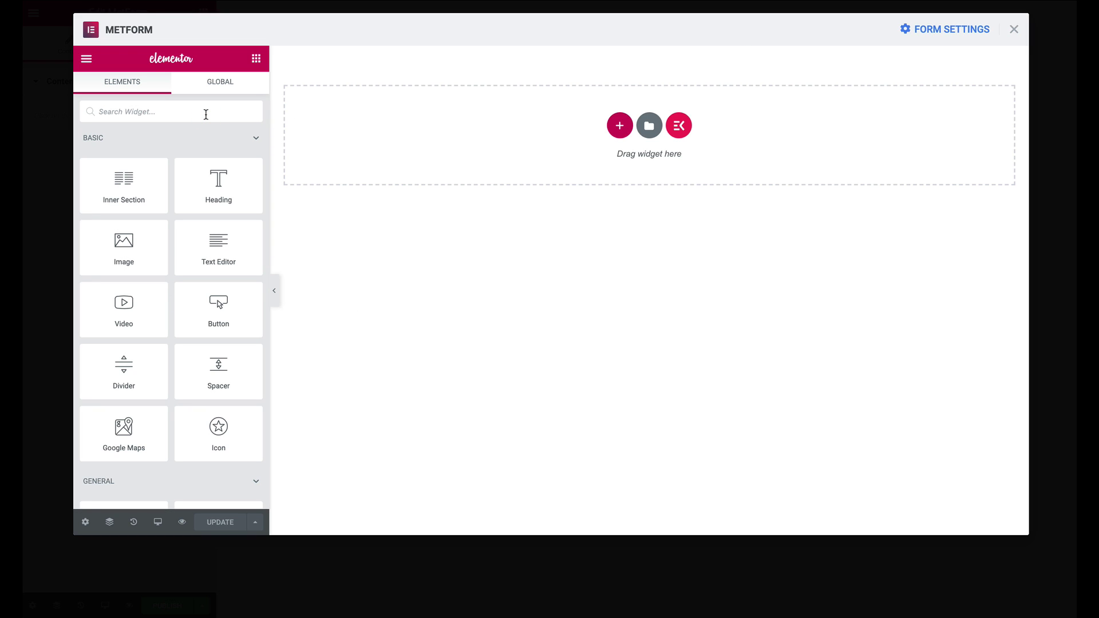
# Clear the 'met' widget search and expand the BASIC widget category
pyautogui.write('met')
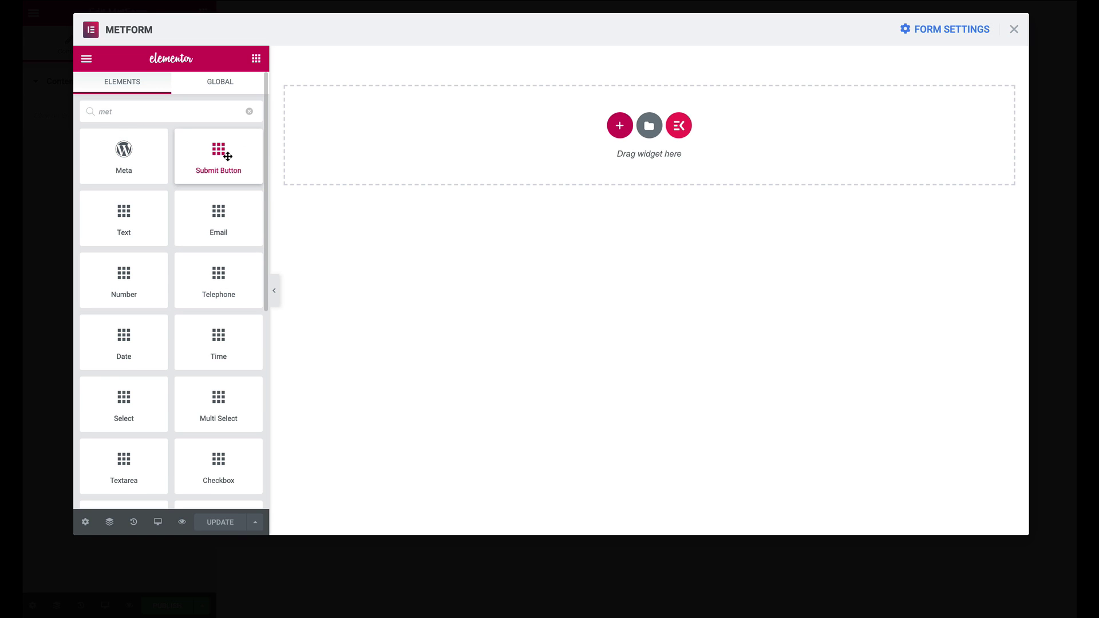
pyautogui.click(250, 112)
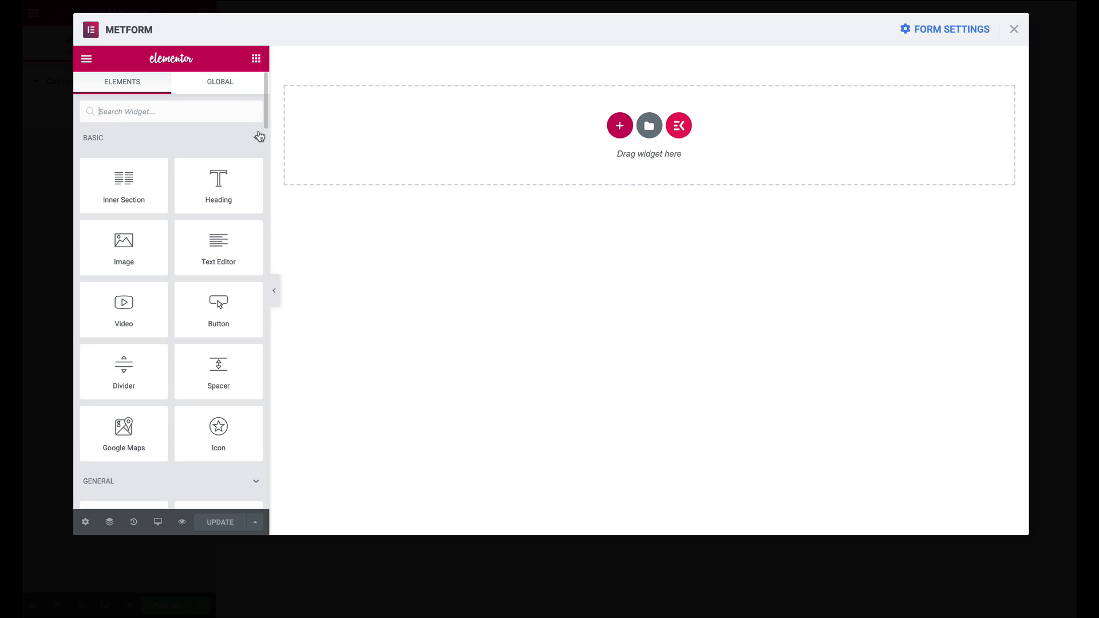
pyautogui.click(257, 140)
pyautogui.click(256, 172)
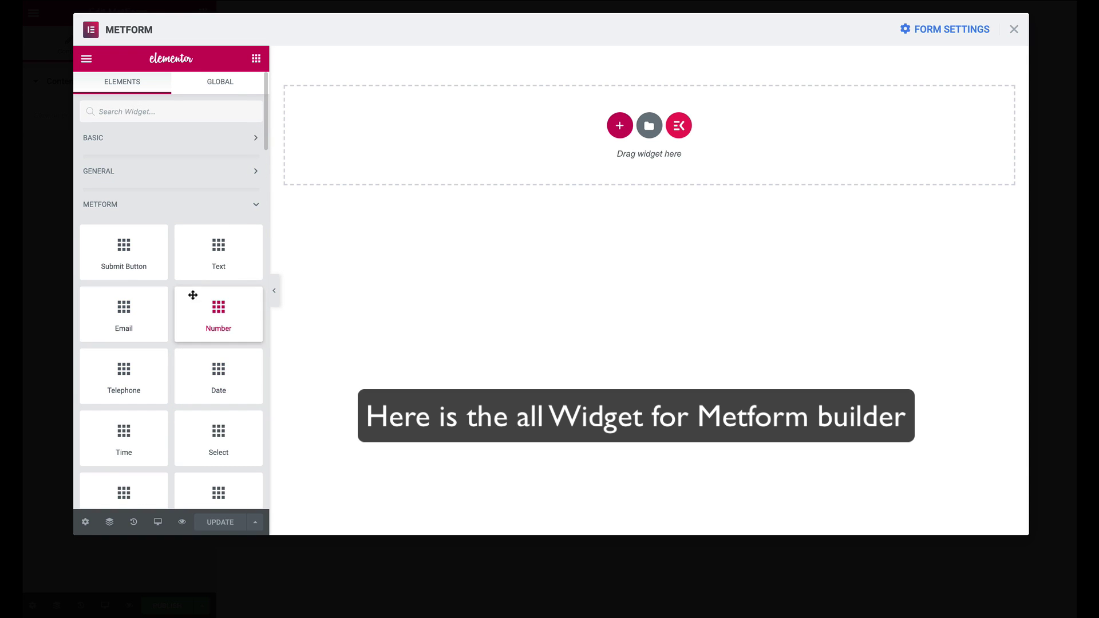
pyautogui.click(255, 138)
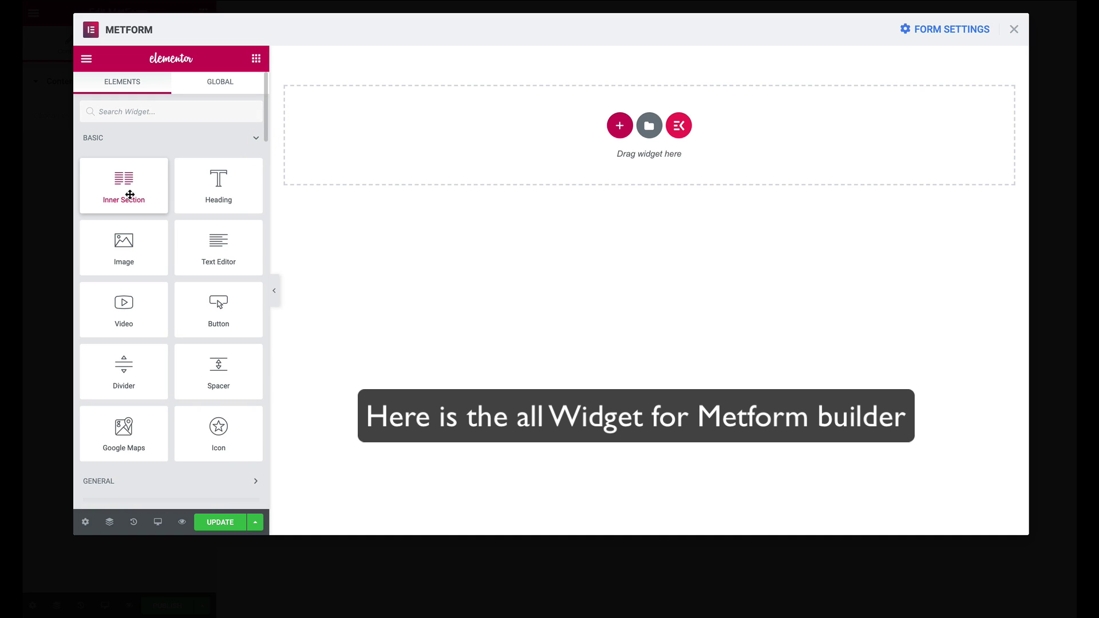
# Drag three two-column Inner Sections onto the form canvas, one below another
pyautogui.moveTo(122, 197); pyautogui.dragTo(483, 182)
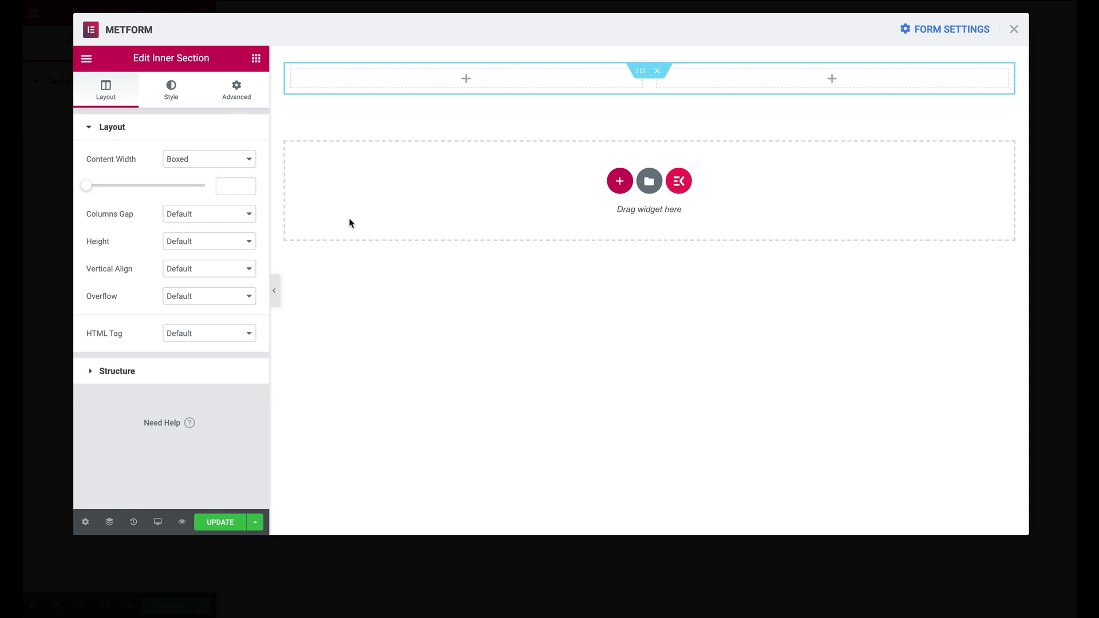
pyautogui.click(256, 58)
pyautogui.moveTo(122, 197); pyautogui.dragTo(550, 191)
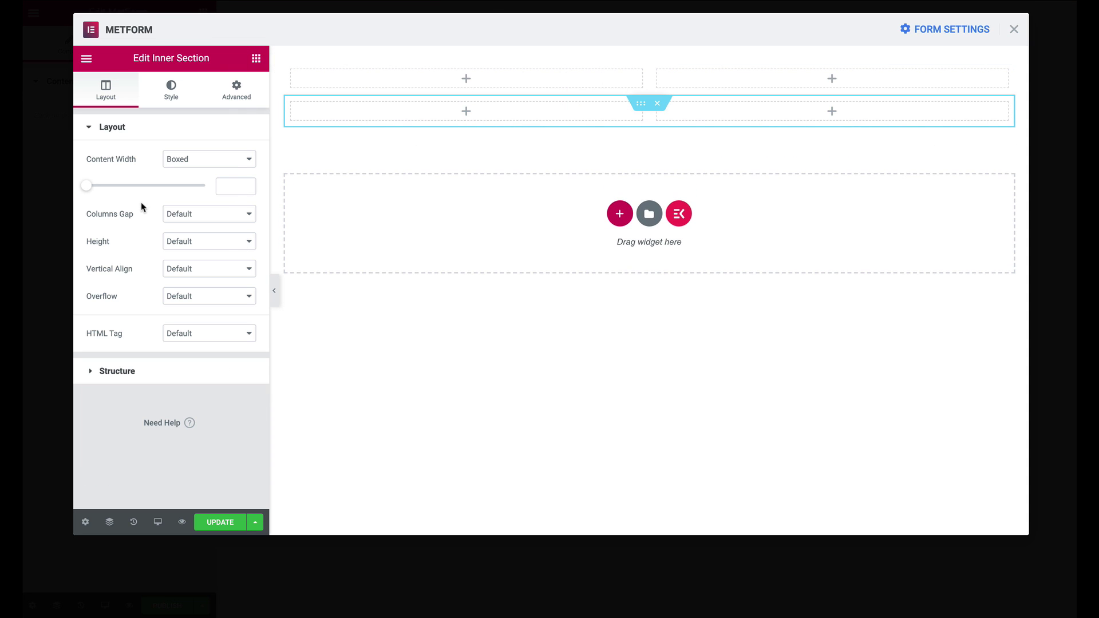
pyautogui.click(256, 58)
pyautogui.moveTo(122, 184); pyautogui.dragTo(584, 140)
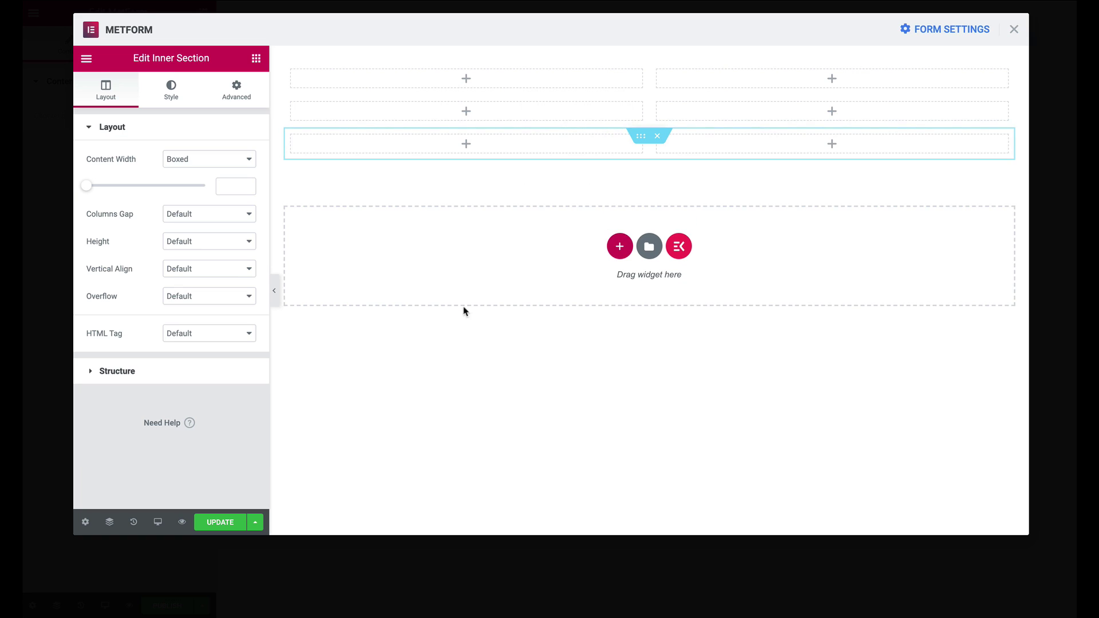
pyautogui.click(256, 57)
pyautogui.click(254, 139)
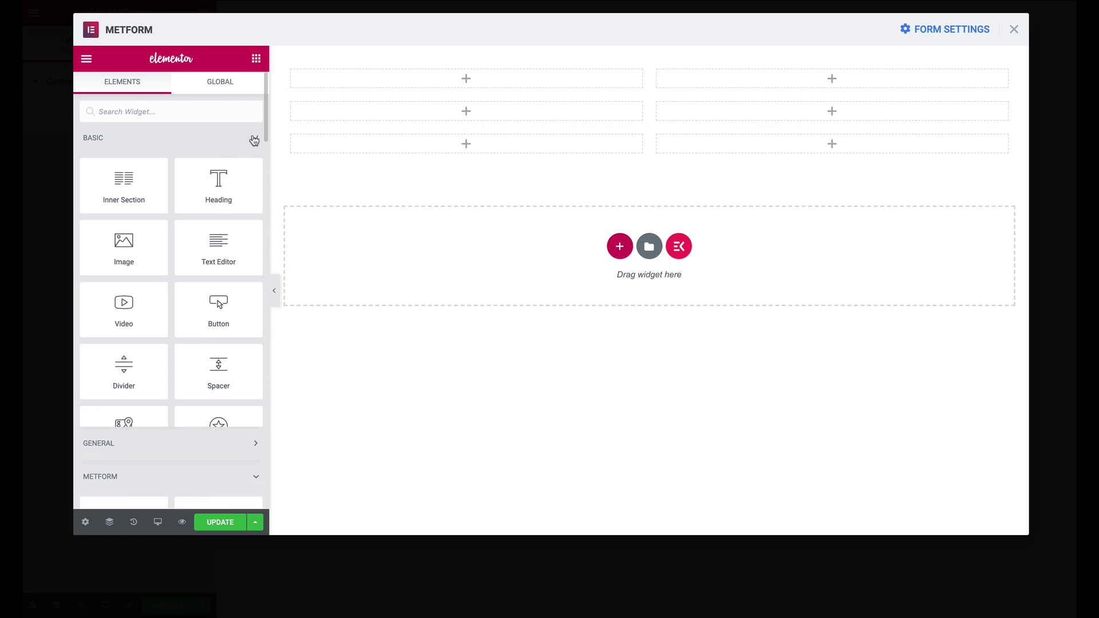
# Search 'text' and add a MetForm Text field to the first row's left column
pyautogui.click(168, 113)
pyautogui.write('text')
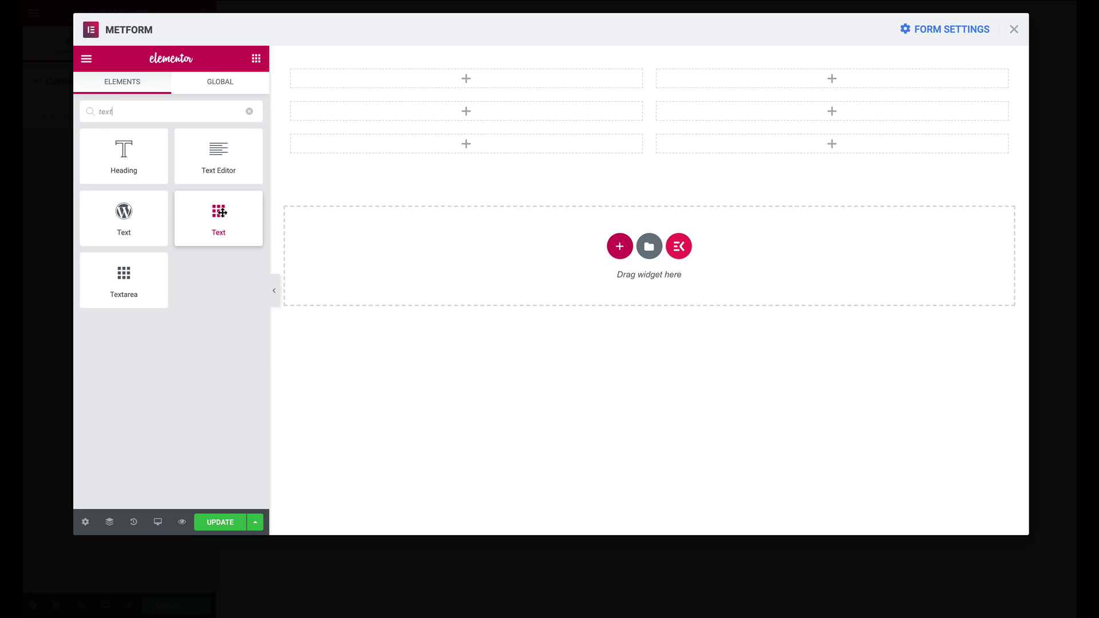
pyautogui.moveTo(222, 212); pyautogui.dragTo(444, 78)
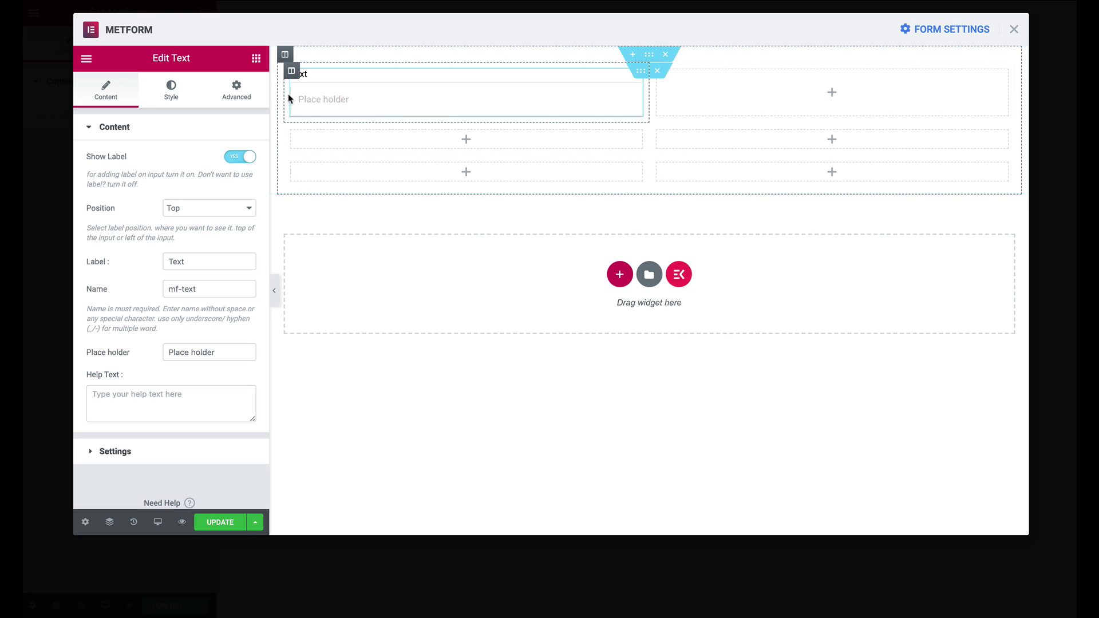
pyautogui.click(312, 103)
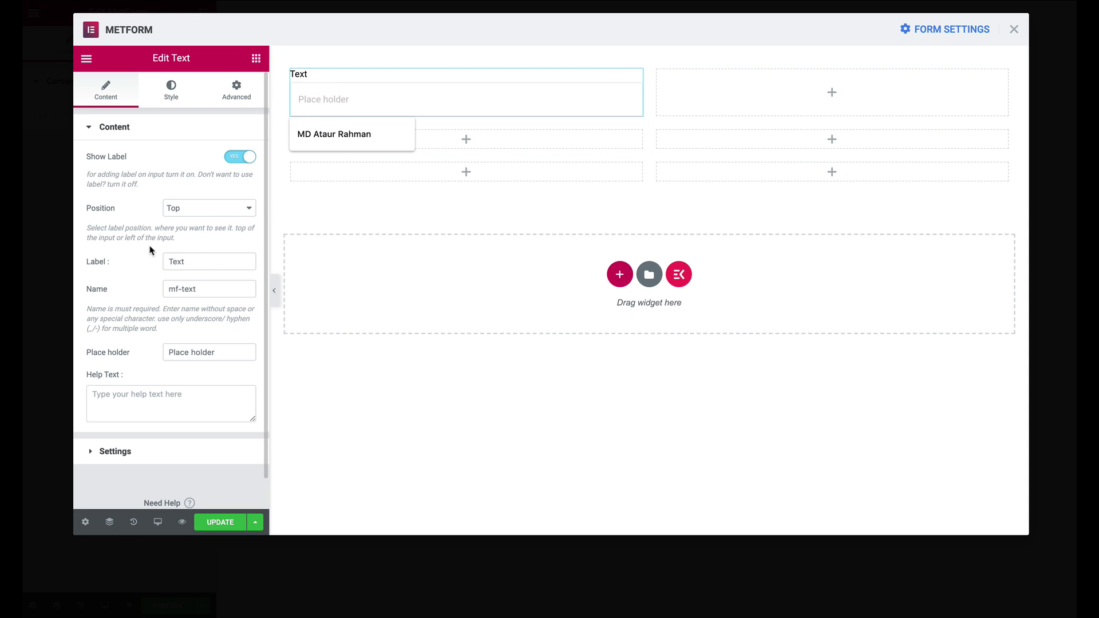
# Set the field's label to 'First name', name 'fname' and placeholder 'First name'
pyautogui.moveTo(187, 263); pyautogui.dragTo(143, 256)
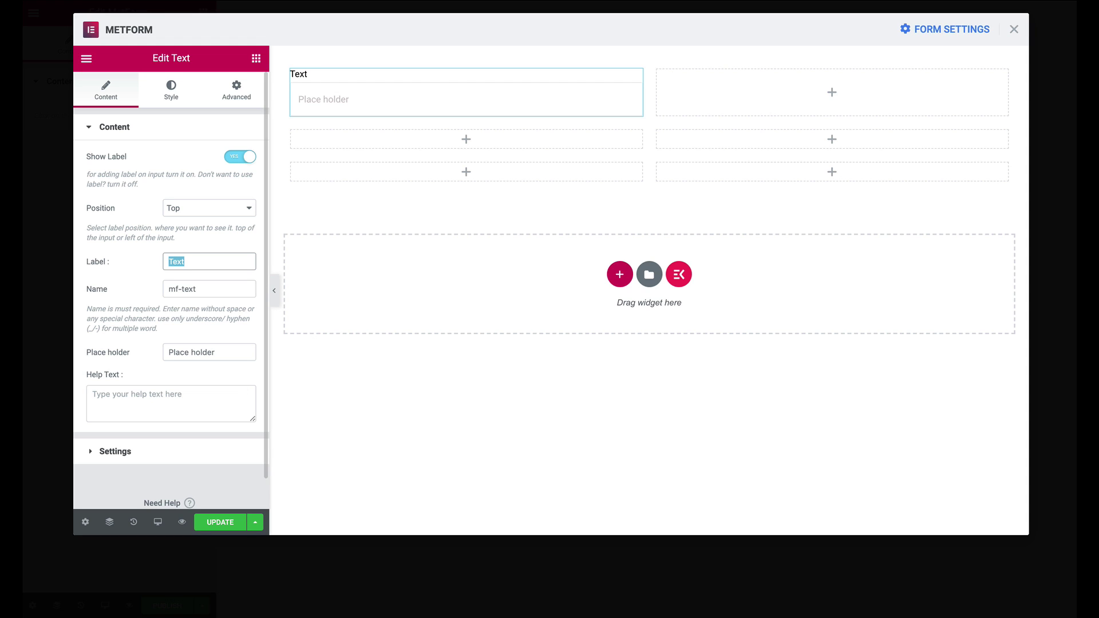
pyautogui.write('First name')
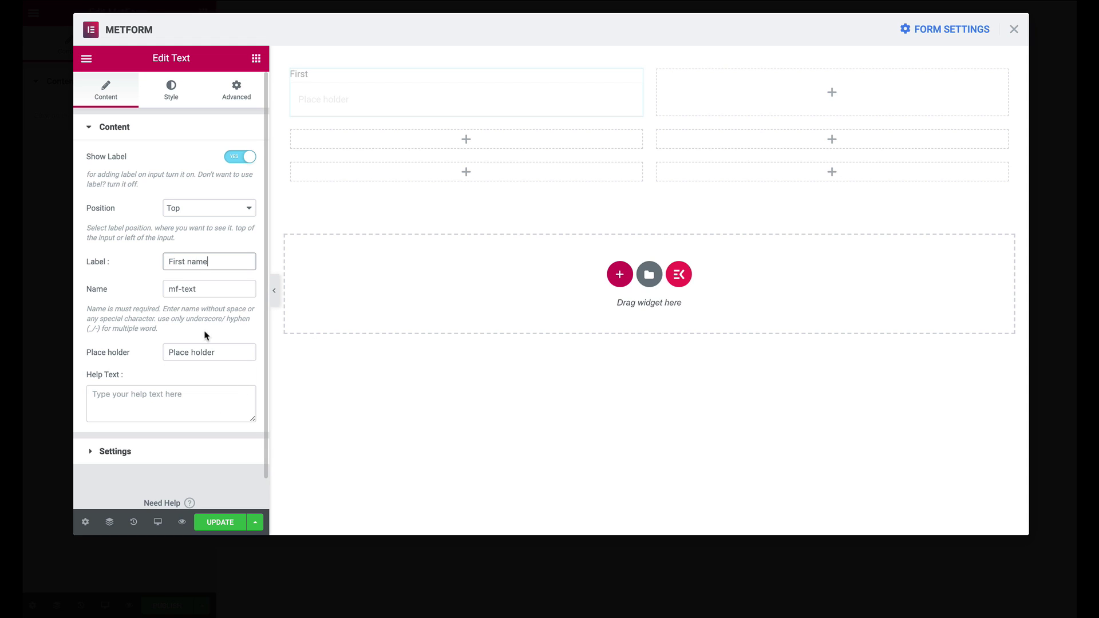
pyautogui.press('Tab')
pyautogui.write('fname')
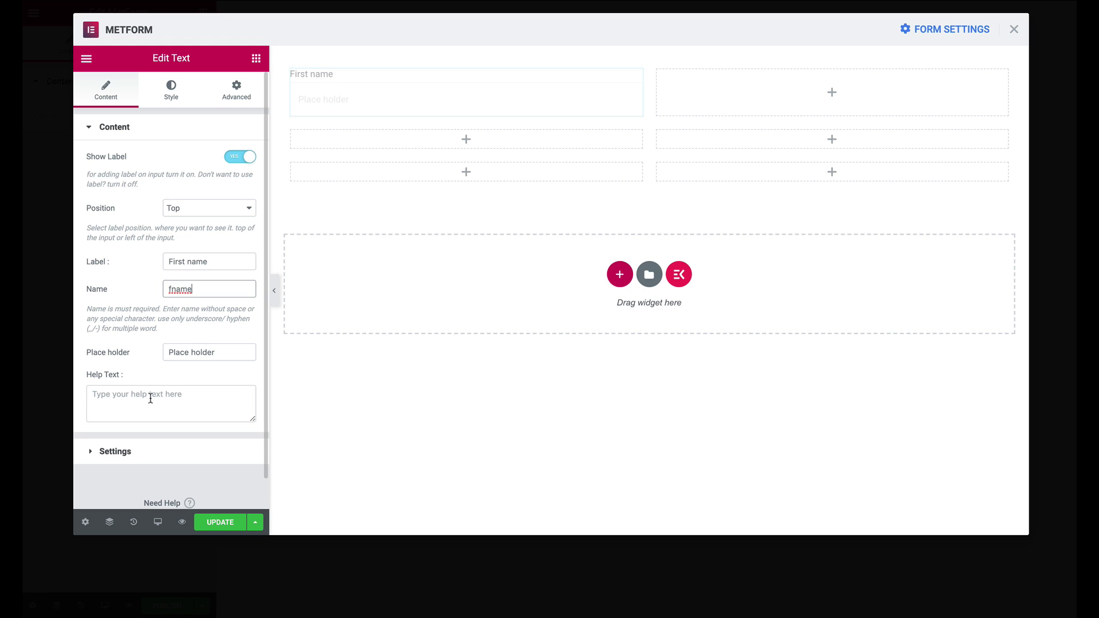
pyautogui.scroll(-1, 149, 396)
pyautogui.moveTo(223, 336); pyautogui.dragTo(59, 311)
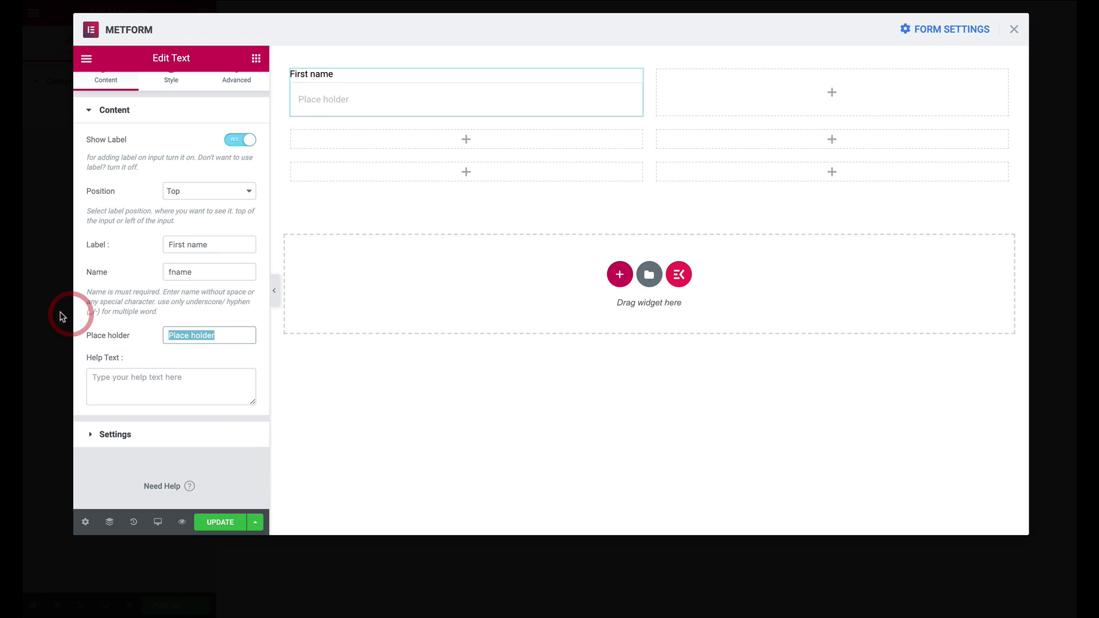
pyautogui.write('First name')
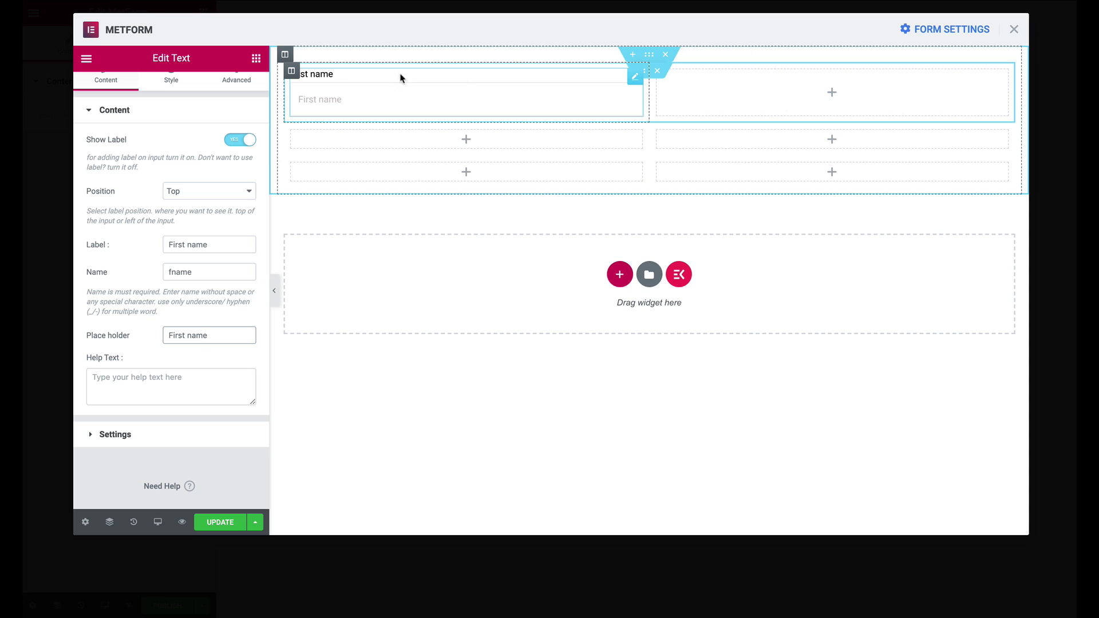
# Copy the First name field and paste it into the empty right column of row one
pyautogui.rightClick(634, 81)
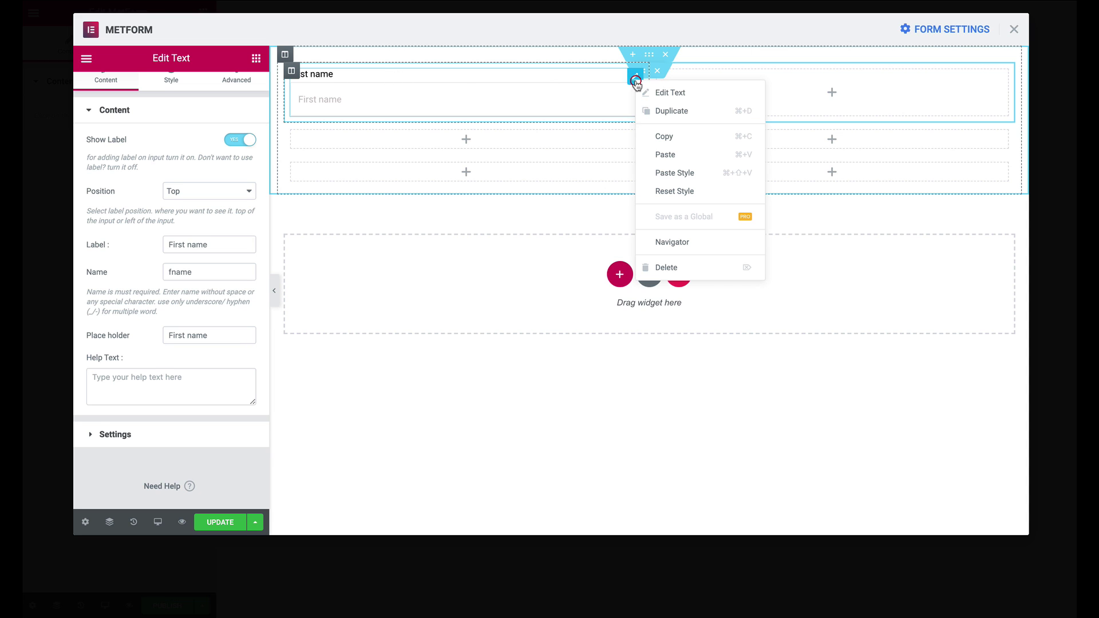
pyautogui.click(669, 136)
pyautogui.rightClick(737, 85)
pyautogui.click(779, 99)
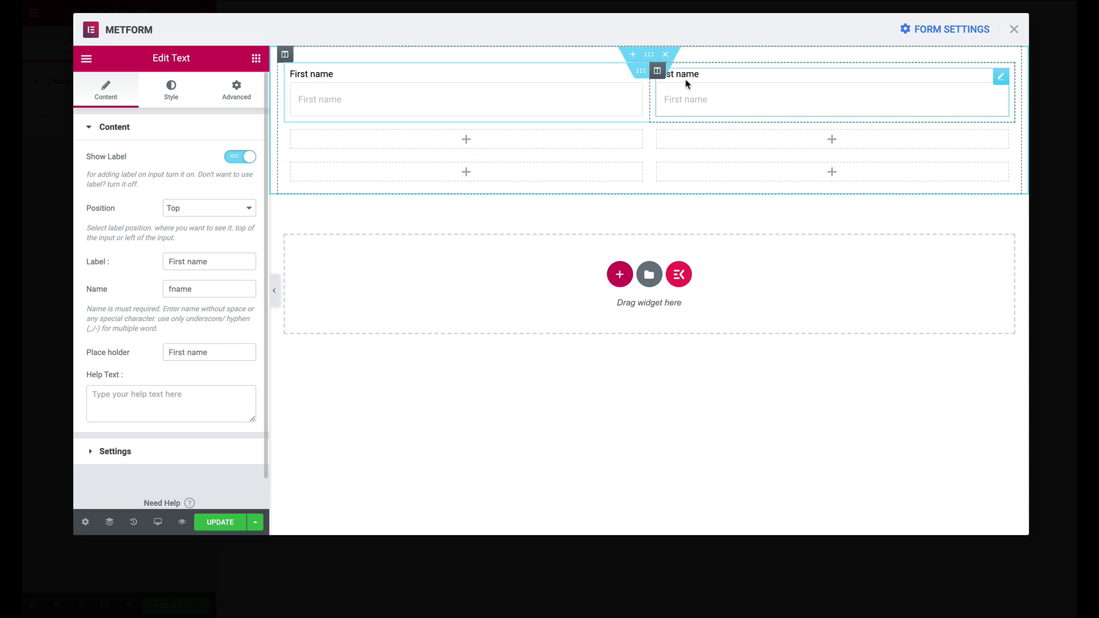
# Change the left field's label, name and placeholder to Last name, lname and Last name
pyautogui.write('Last')
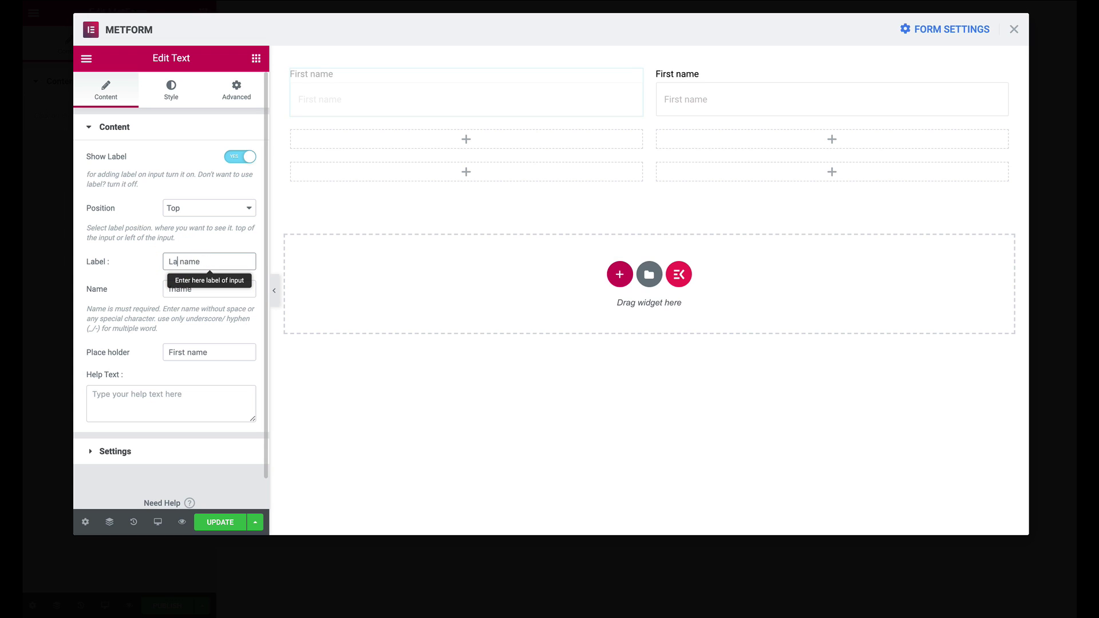
pyautogui.click(170, 288)
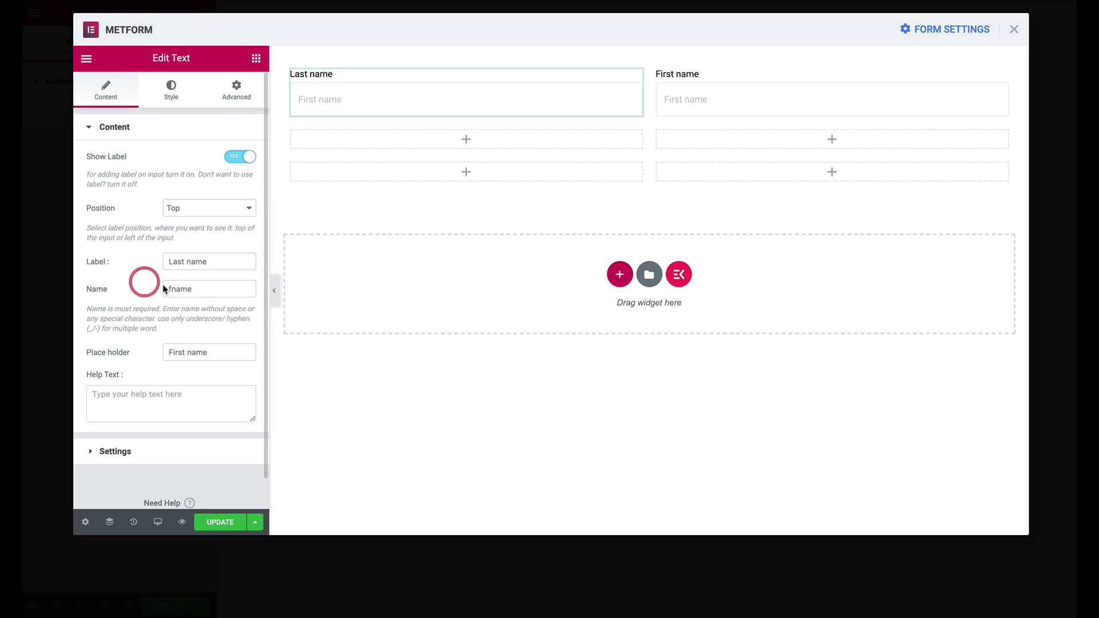
pyautogui.click(170, 289)
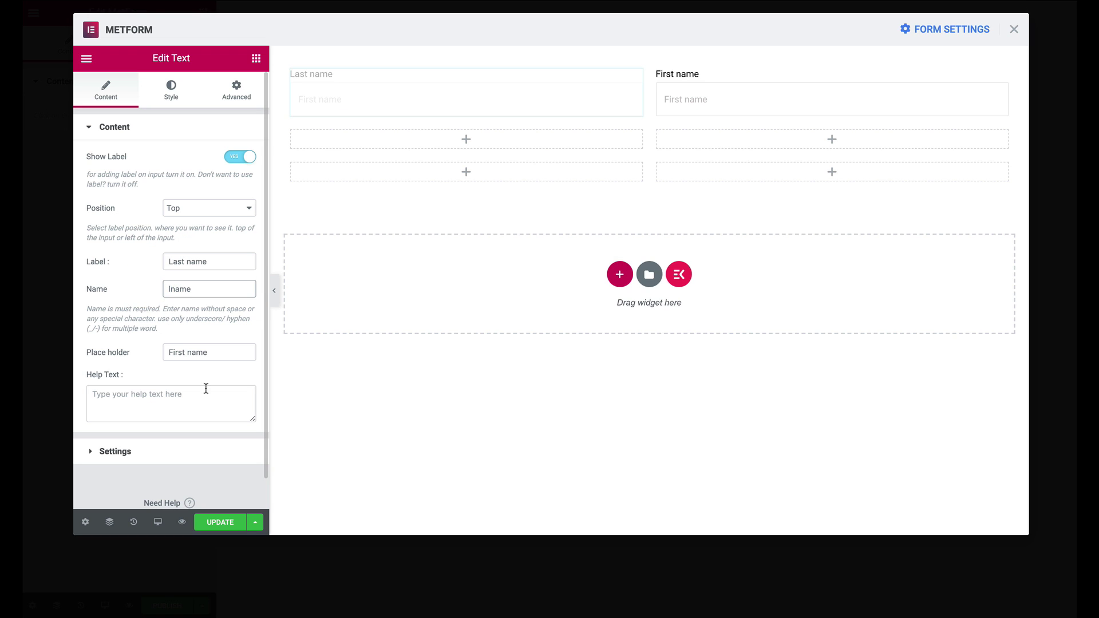
pyautogui.click(173, 352)
pyautogui.doubleClick(175, 352)
pyautogui.write('Last')
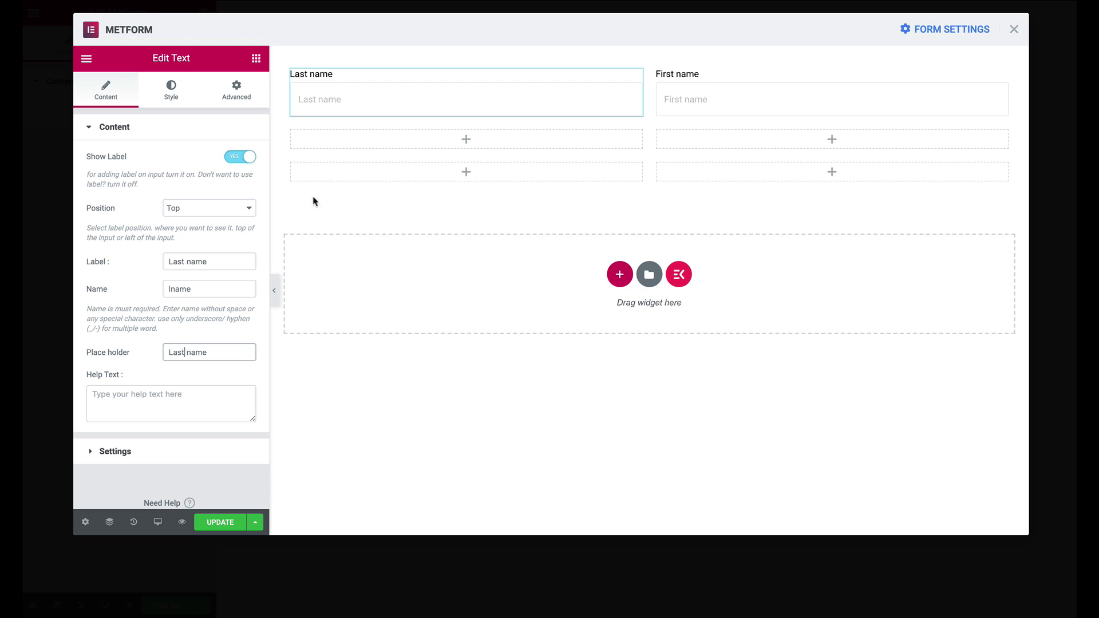
pyautogui.click(256, 57)
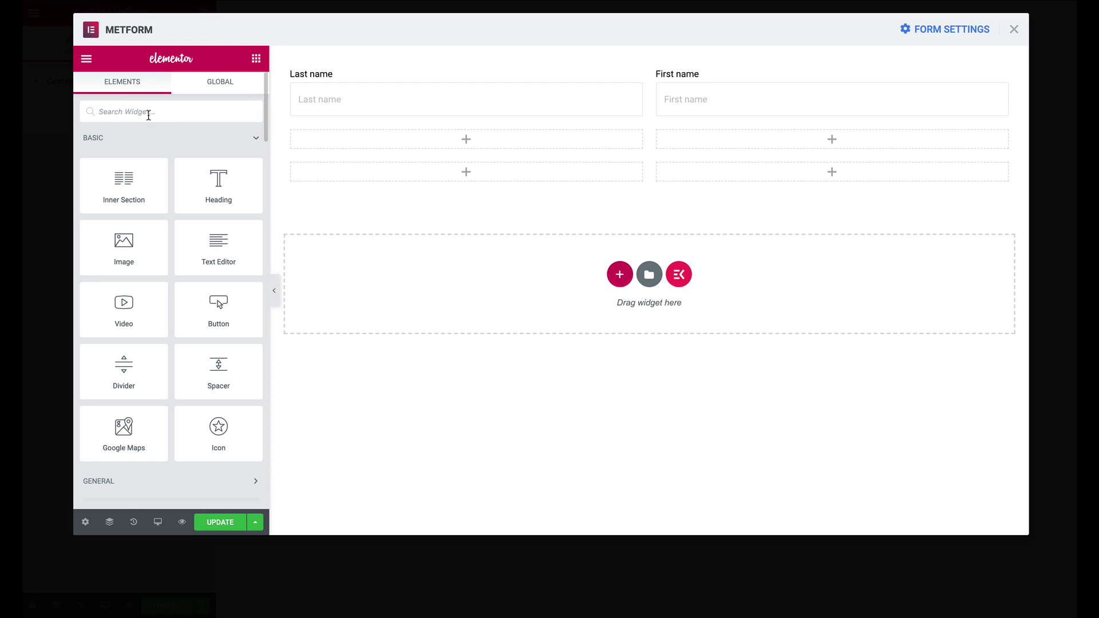
# Add a MetForm Email field below Last name and strip 'mf-' so its name is 'email'
pyautogui.click(257, 136)
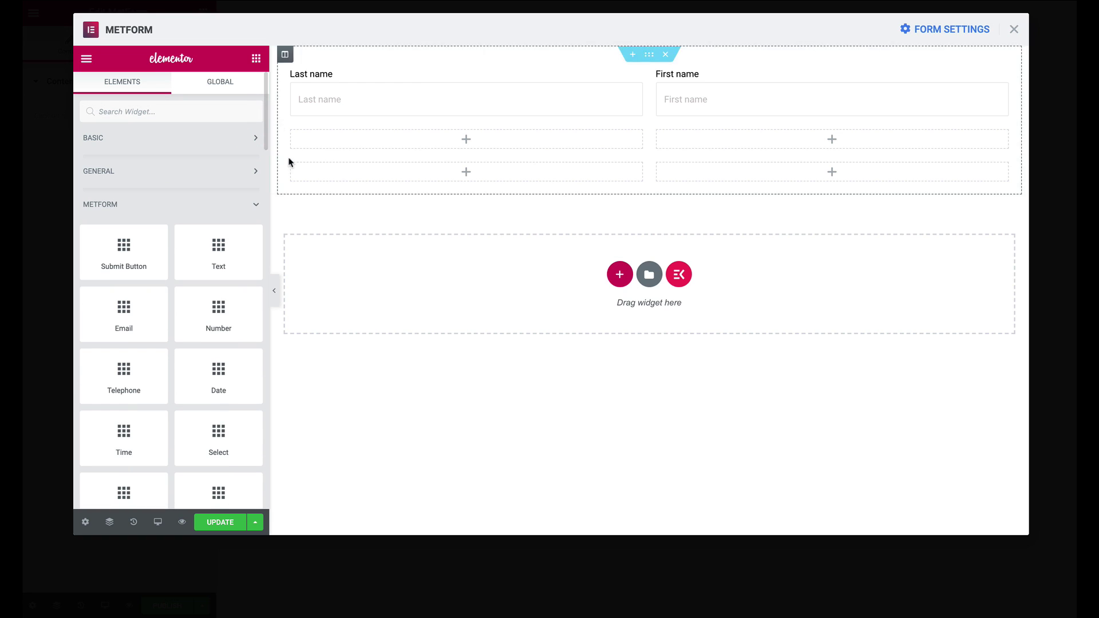
pyautogui.moveTo(115, 322); pyautogui.dragTo(504, 144)
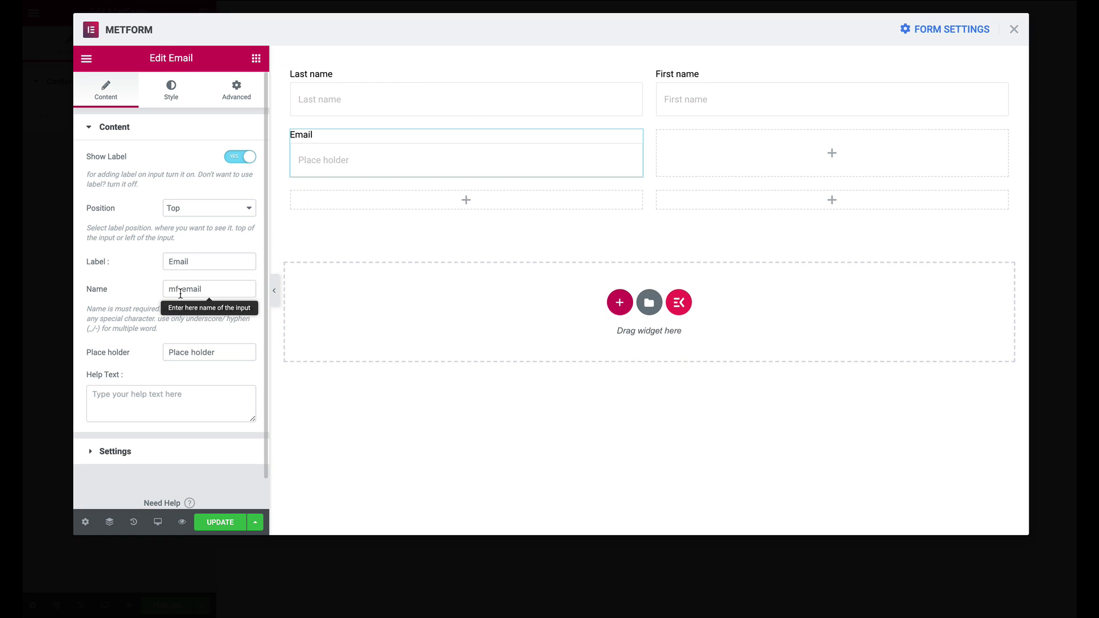
pyautogui.moveTo(181, 289); pyautogui.dragTo(141, 283)
pyautogui.press('BackSpace')
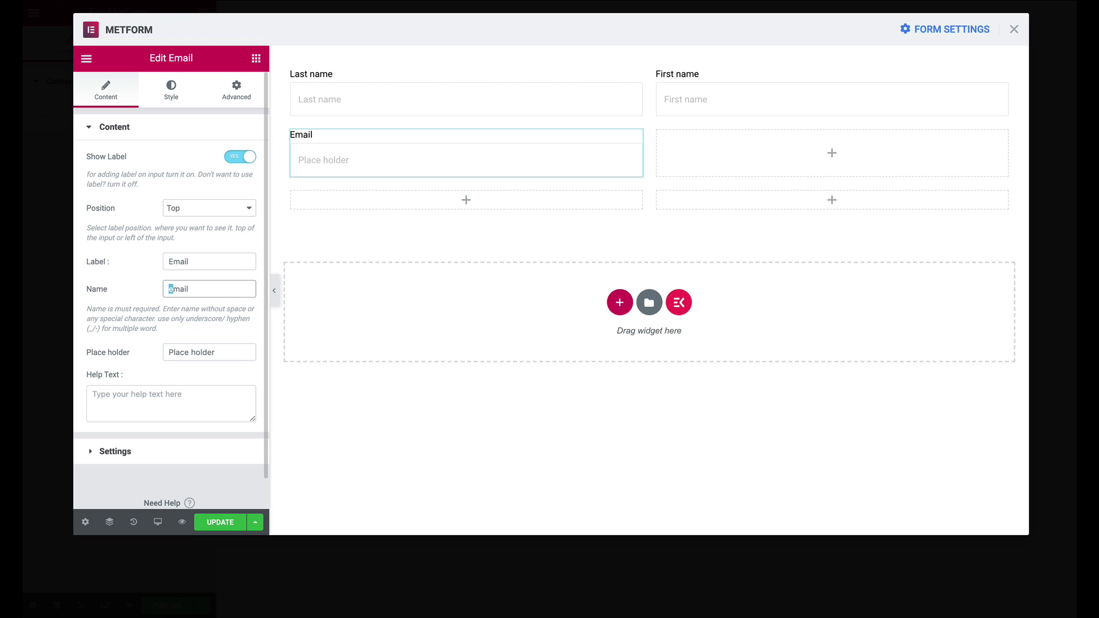
# Set the Email field's placeholder to 'Email address', correcting the typos
pyautogui.moveTo(216, 352); pyautogui.dragTo(135, 332)
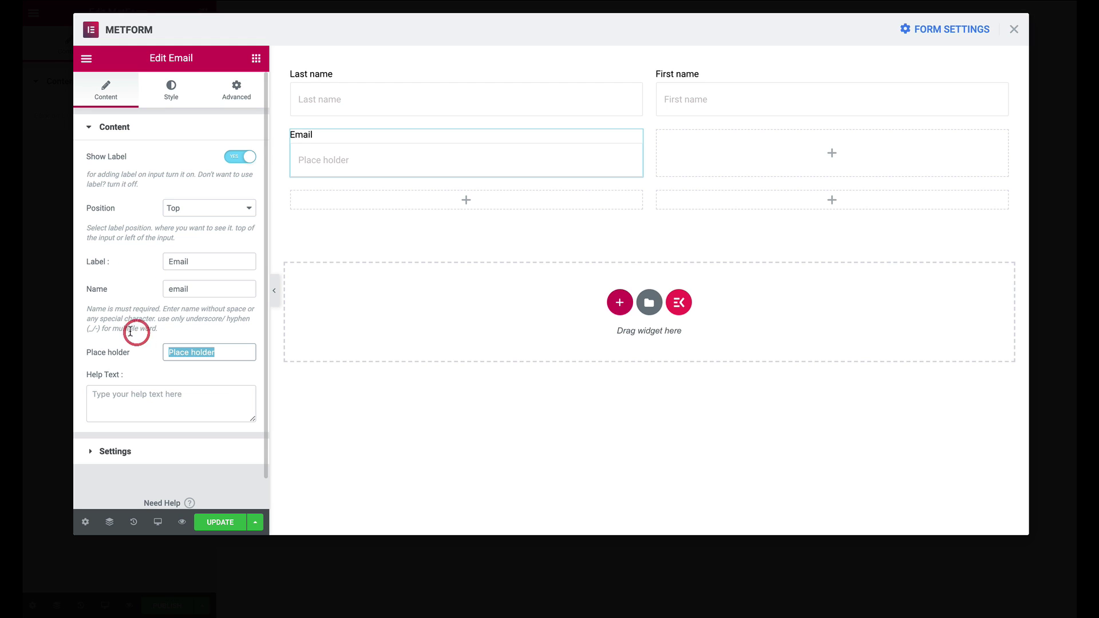
pyautogui.write('Emaill')
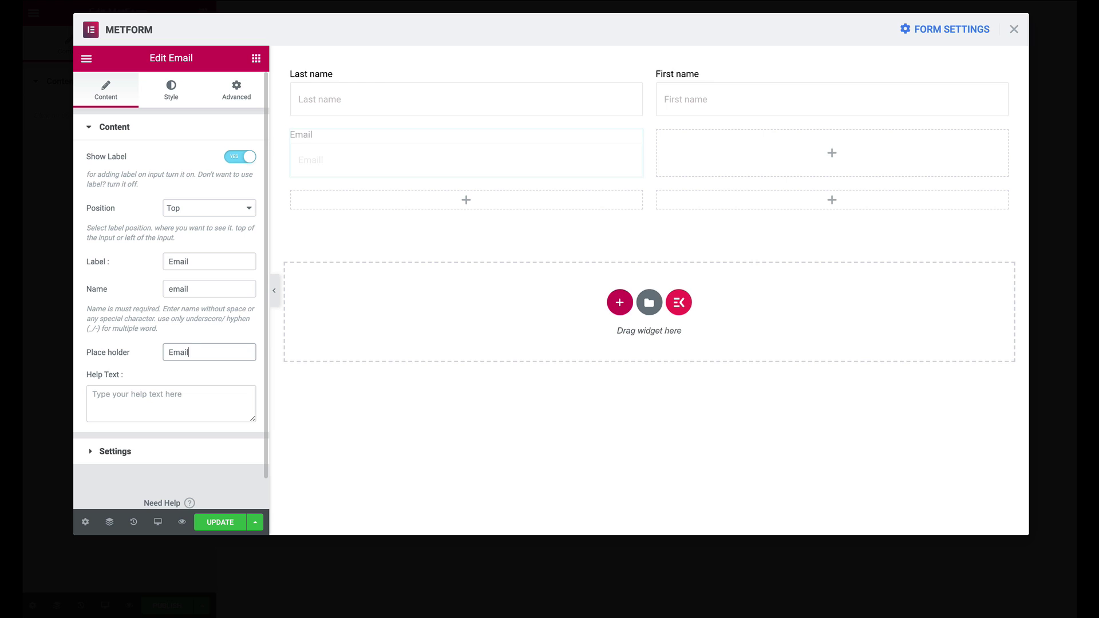
pyautogui.write(' Adress')
pyautogui.click(195, 352)
pyautogui.write('d')
pyautogui.press('BackSpace')
pyautogui.write('address')
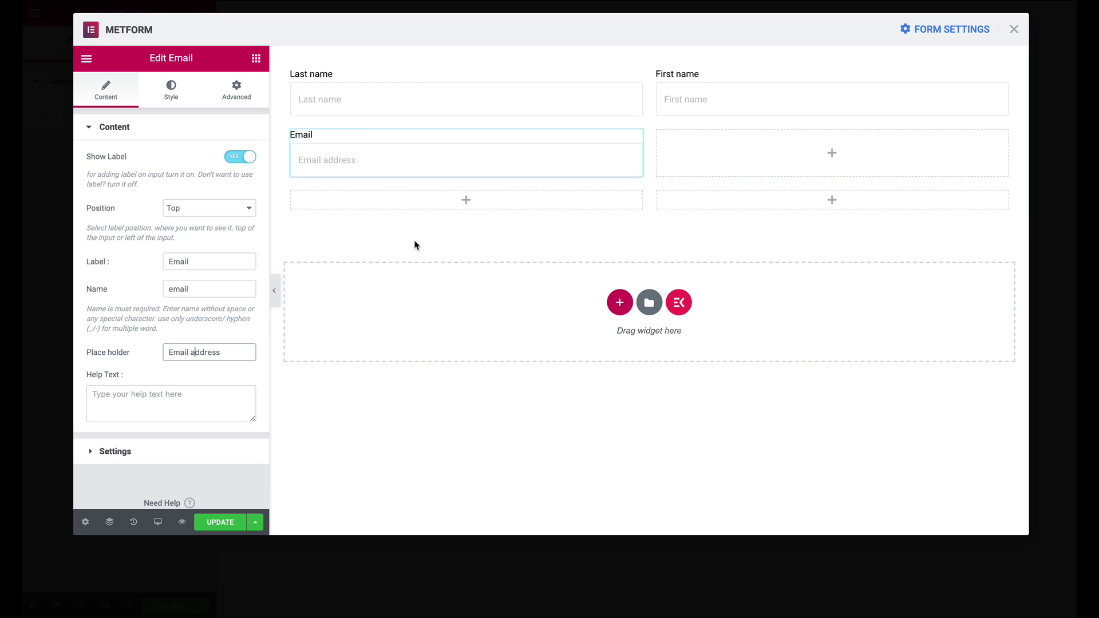
# Copy the First name field and paste it into the empty column beside Email
pyautogui.click(736, 149)
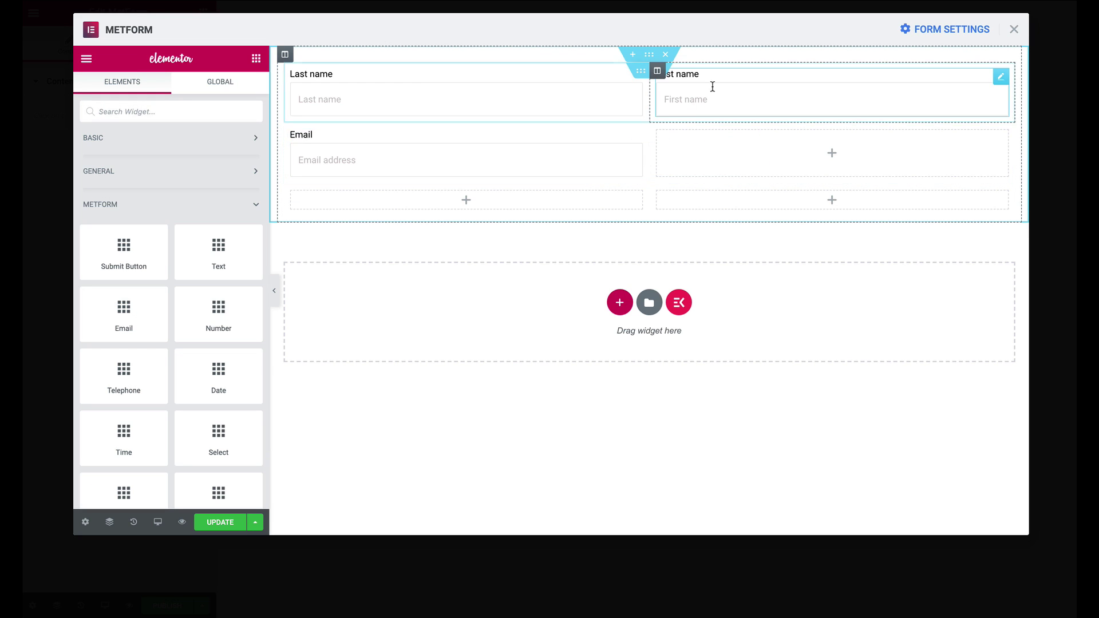
pyautogui.click(692, 78)
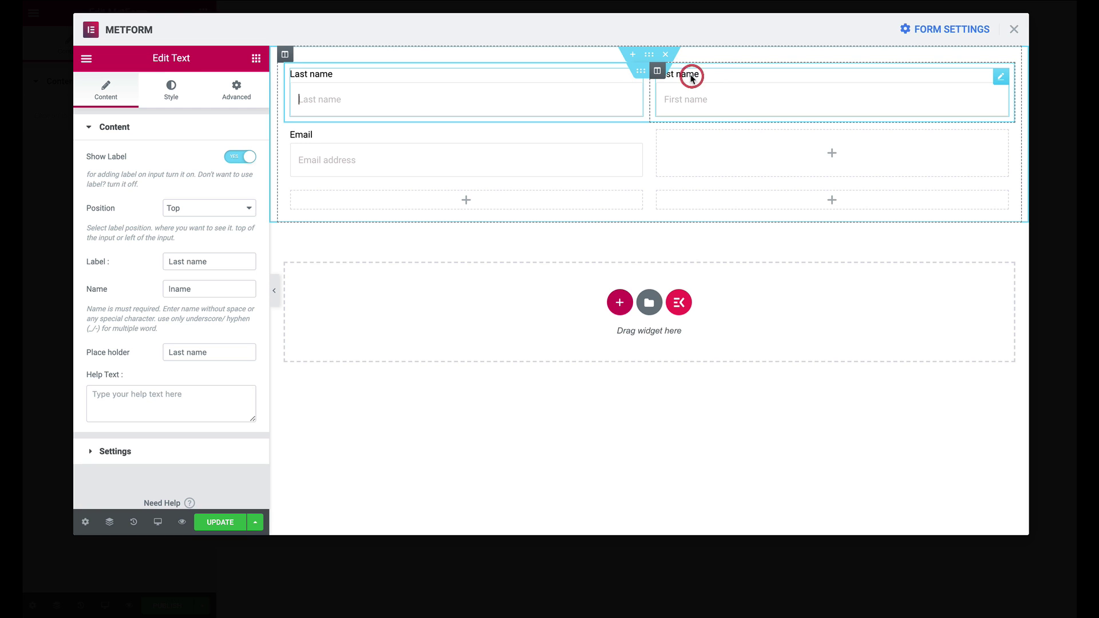
pyautogui.rightClick(1006, 81)
pyautogui.click(953, 133)
pyautogui.rightClick(762, 150)
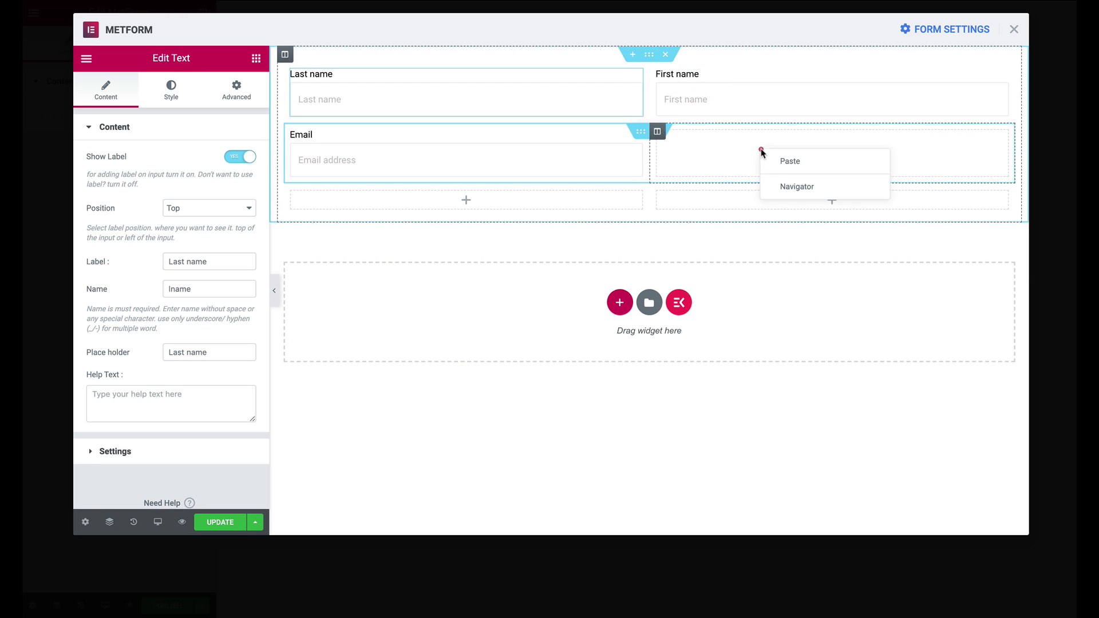
pyautogui.click(804, 166)
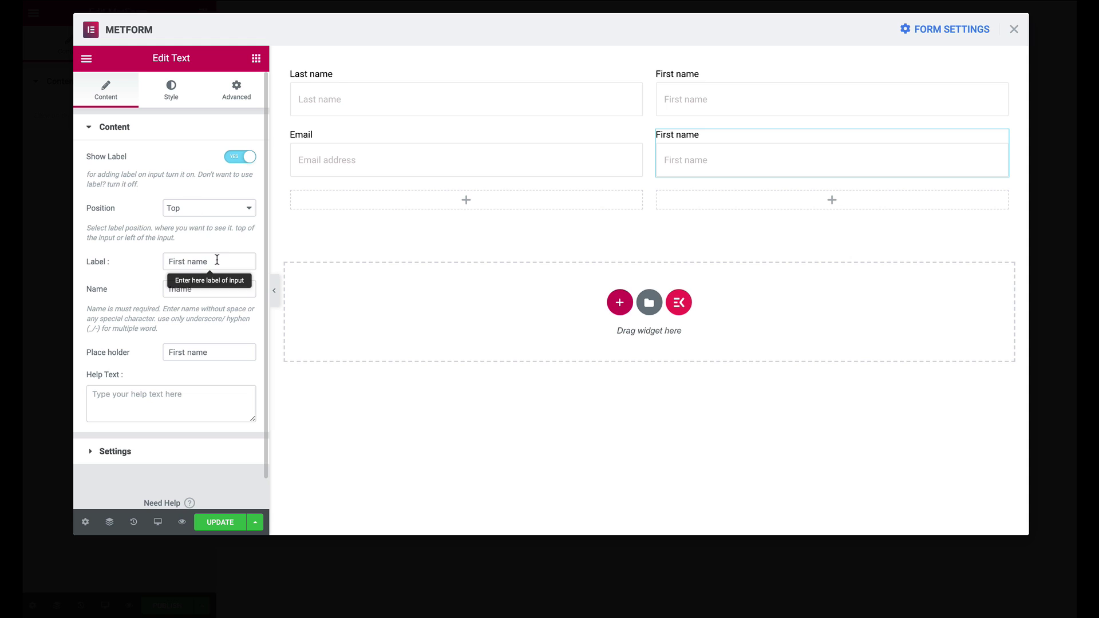
# Set the pasted field's label, name and placeholder to Subject, subject and Subject
pyautogui.moveTo(217, 262); pyautogui.dragTo(79, 253)
pyautogui.write('Subjecxt')
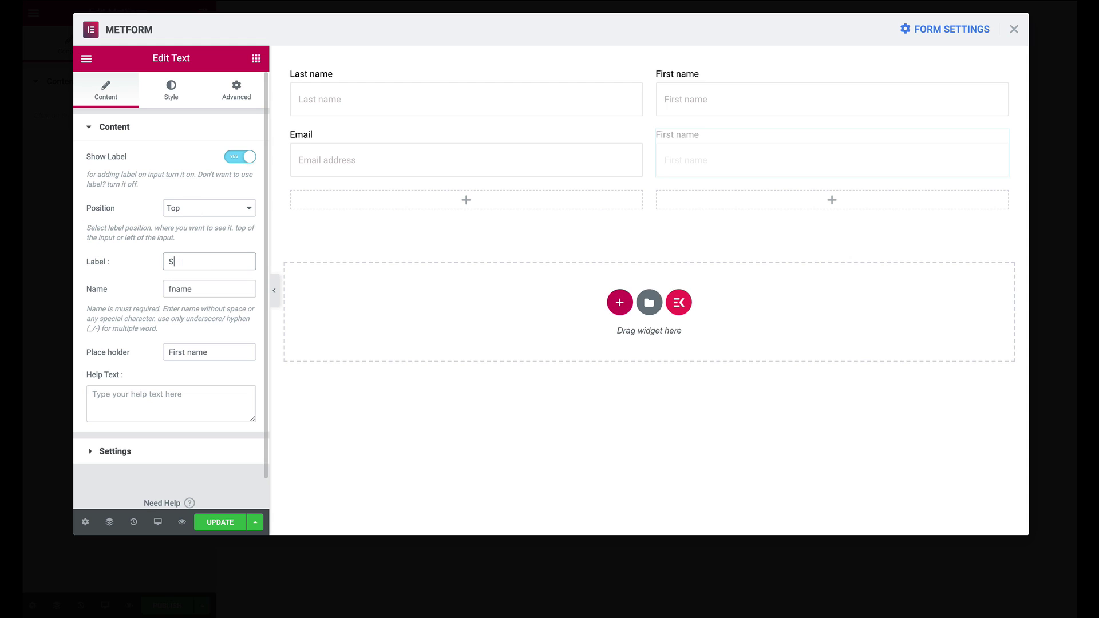
pyautogui.press('BackSpace')
pyautogui.press('BackSpace')
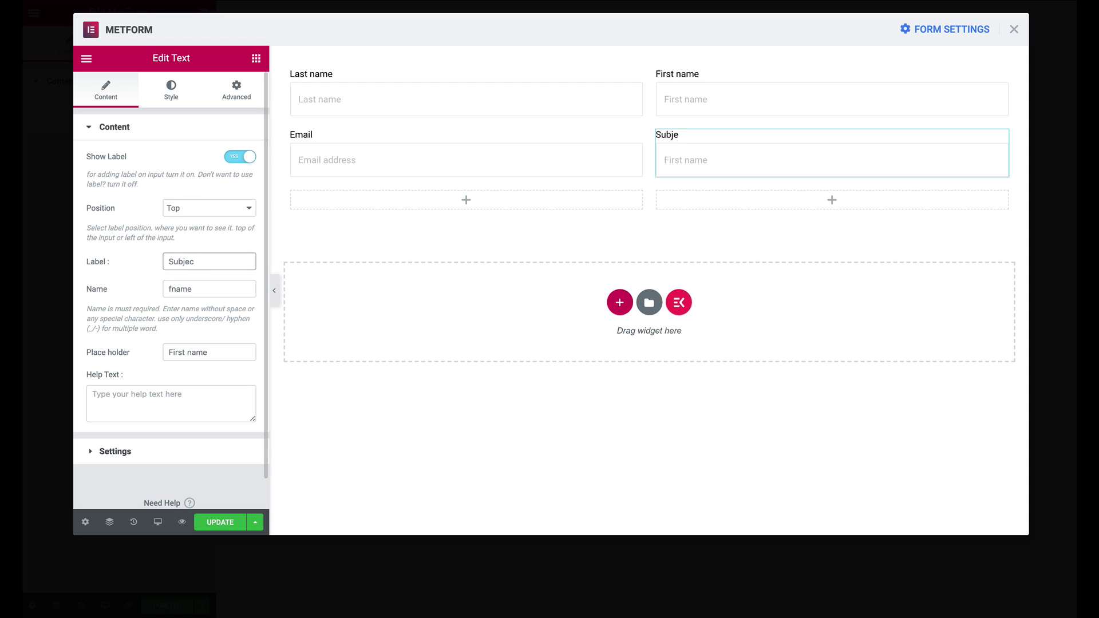
pyautogui.write('t')
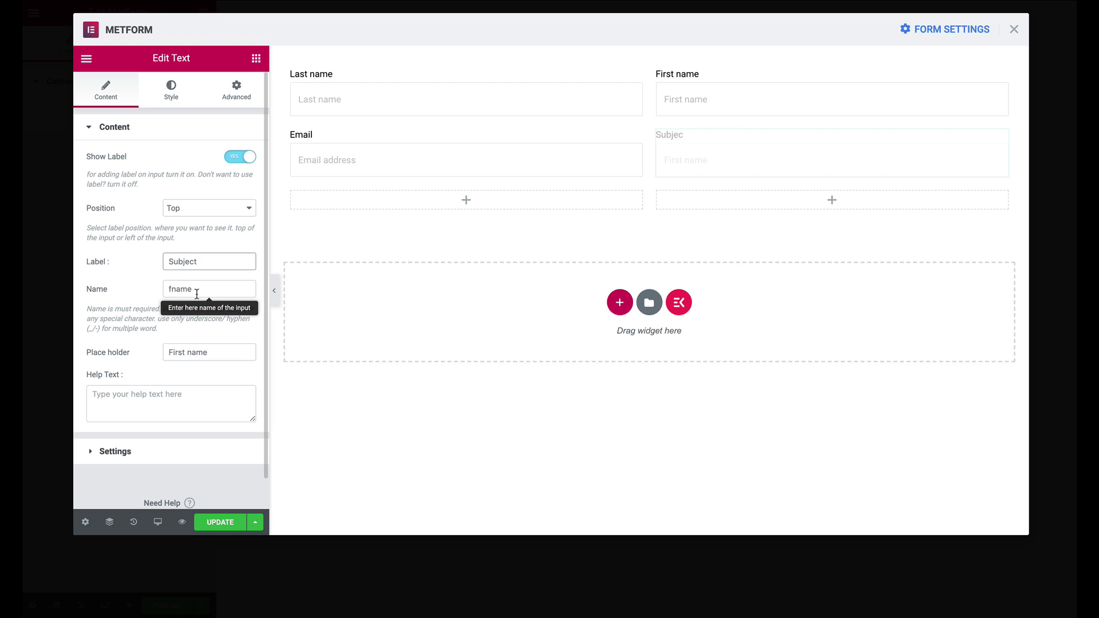
pyautogui.doubleClick(209, 288)
pyautogui.write('subject')
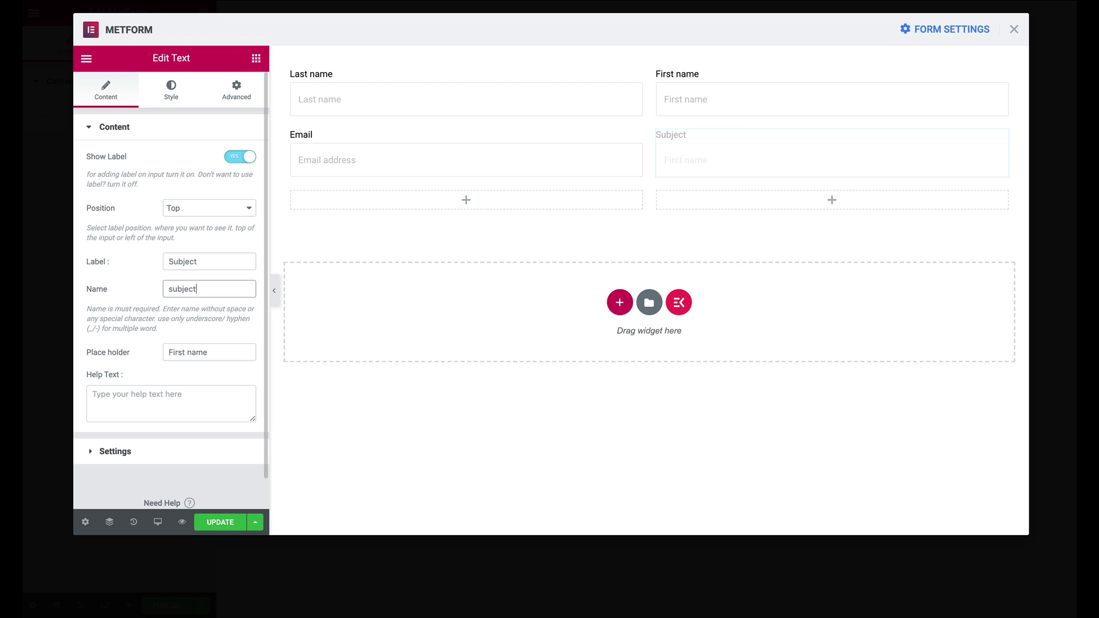
pyautogui.tripleClick(211, 353)
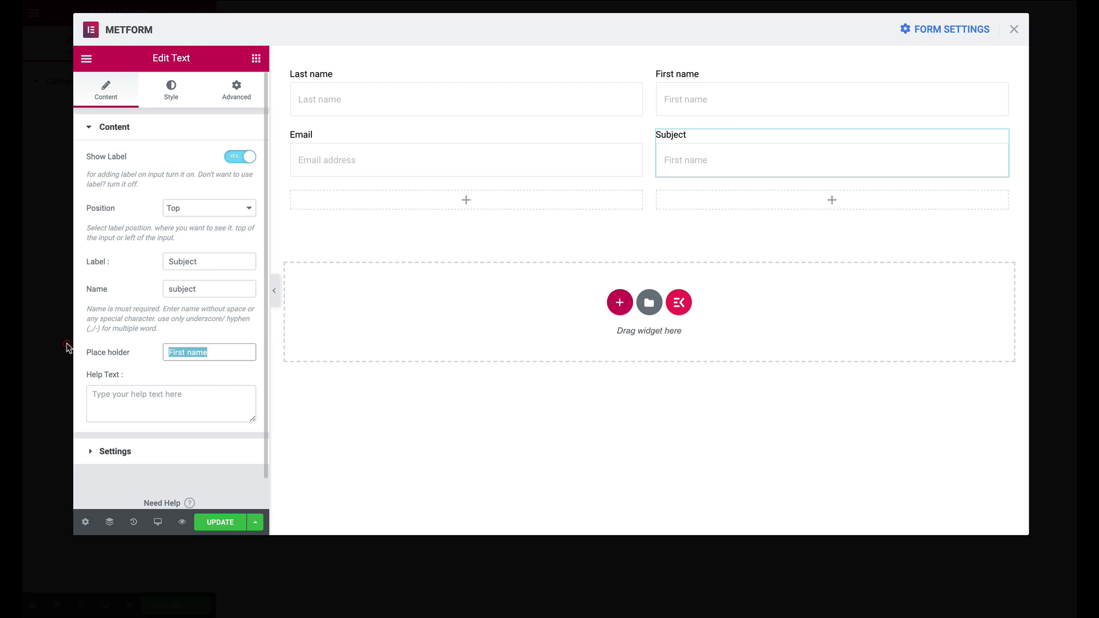
pyautogui.write('Subject')
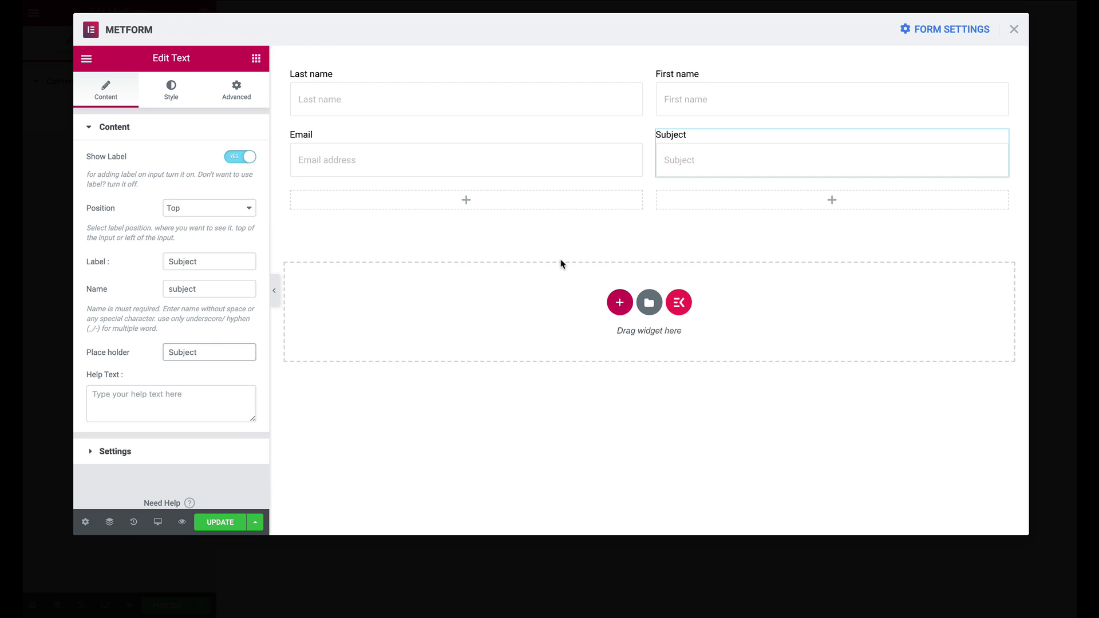
# Delete the empty right column of the third row, leaving one full-width column
pyautogui.rightClick(705, 203)
pyautogui.rightClick(658, 192)
pyautogui.click(826, 199)
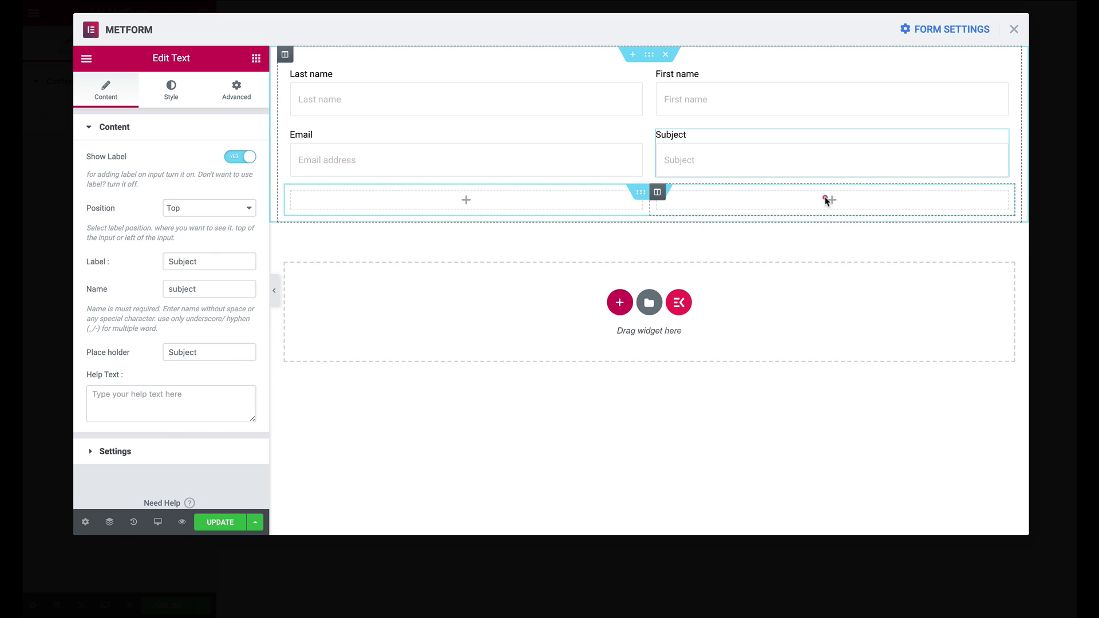
pyautogui.rightClick(657, 191)
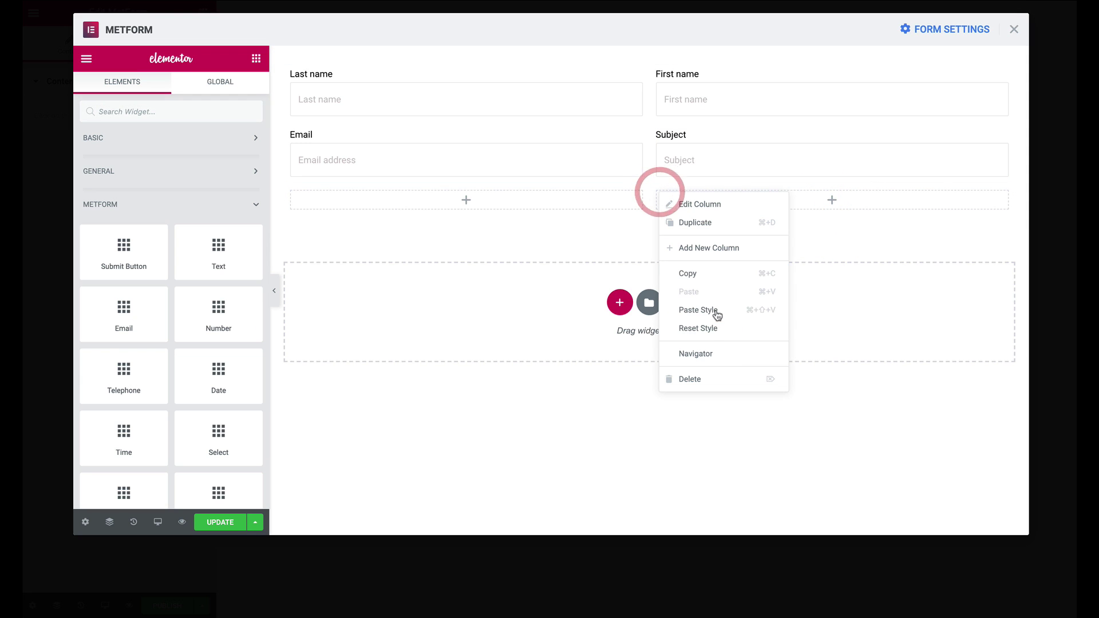
pyautogui.click(705, 383)
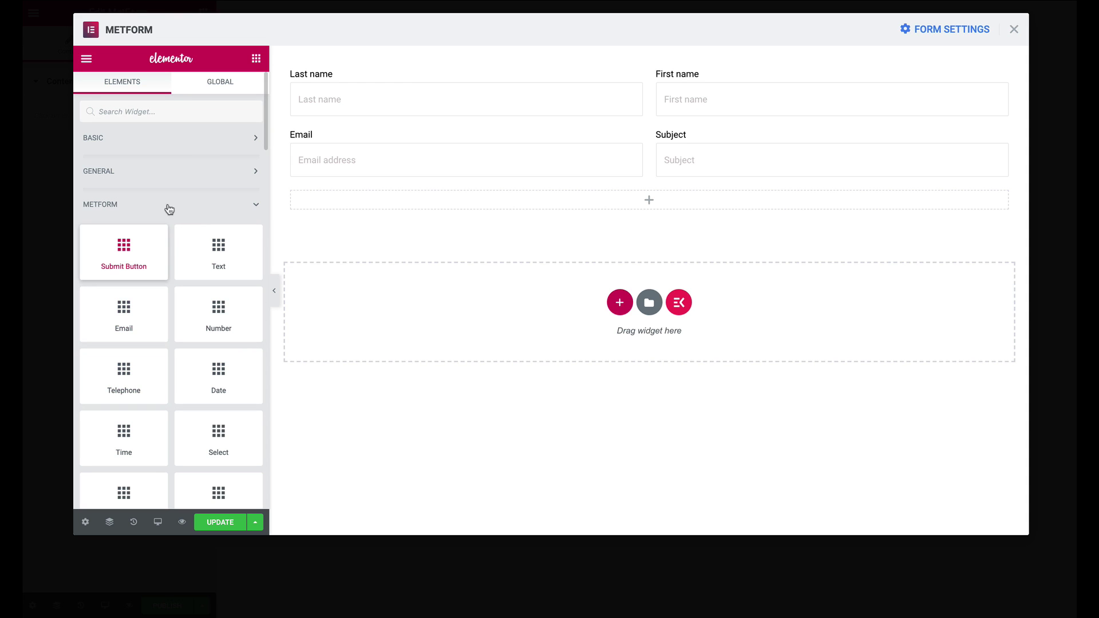
# Search 'texta' and drag a Textarea widget into the form's third row
pyautogui.click(156, 111)
pyautogui.write('text')
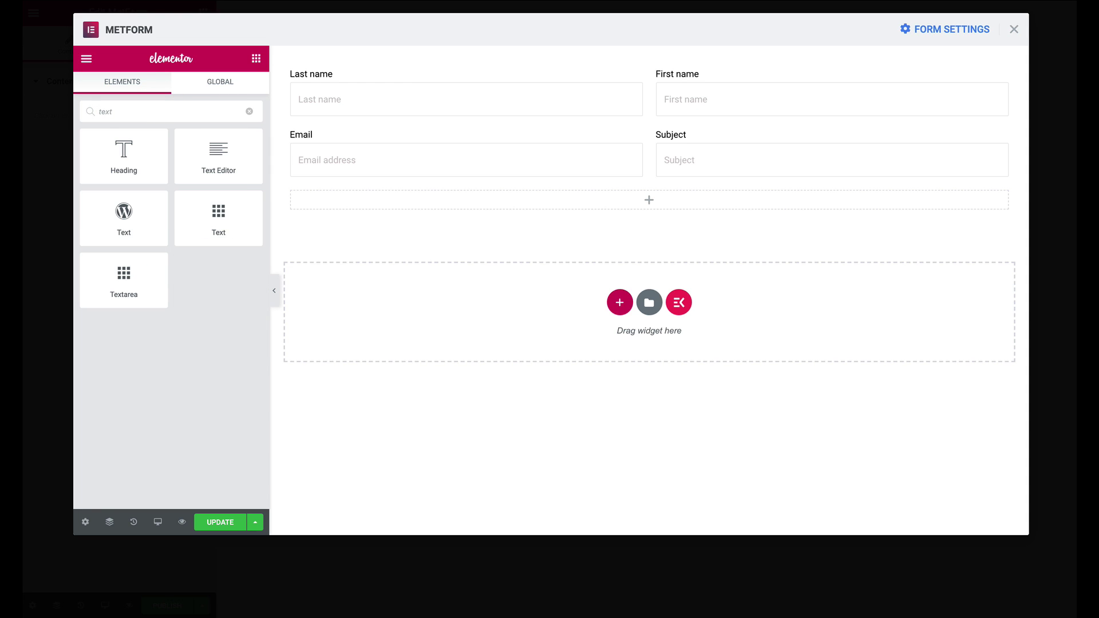
pyautogui.write('a')
pyautogui.moveTo(149, 150); pyautogui.dragTo(572, 244)
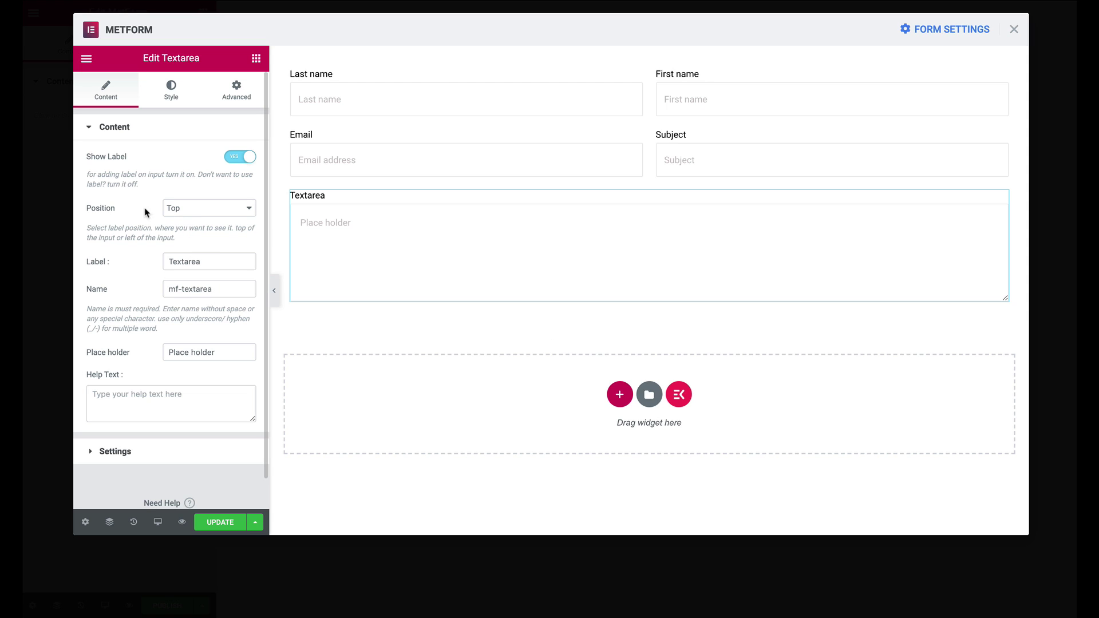
# Set the textarea's label, name and placeholder to Message, message and Message
pyautogui.doubleClick(203, 257)
pyautogui.write('Message')
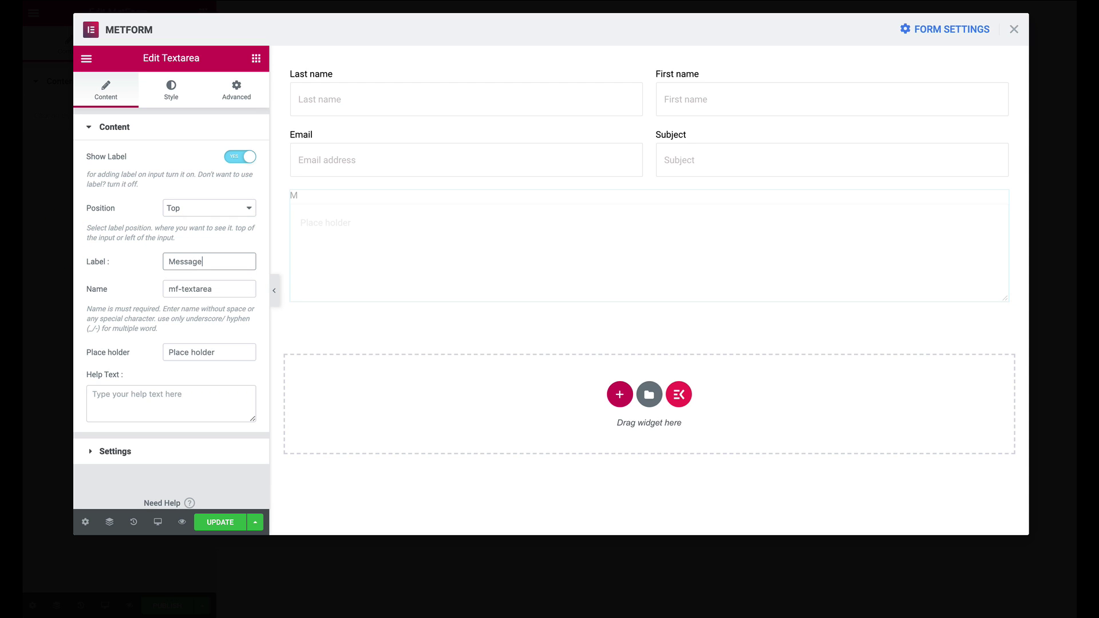
pyautogui.moveTo(241, 288); pyautogui.dragTo(118, 272)
pyautogui.write('me')
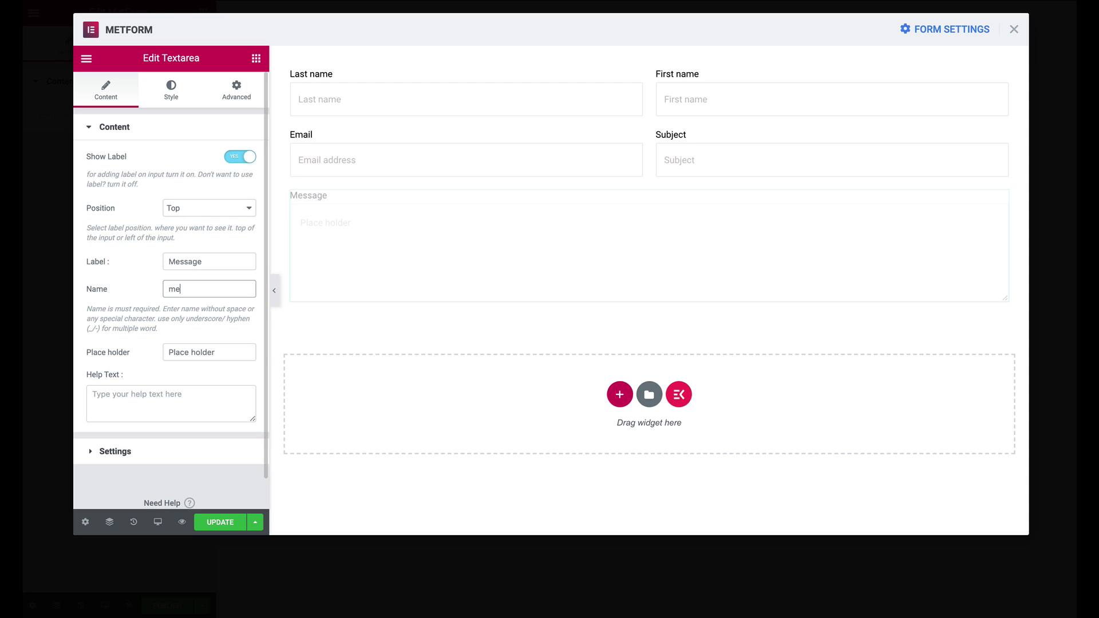
pyautogui.write('ssage')
pyautogui.moveTo(225, 352); pyautogui.dragTo(88, 324)
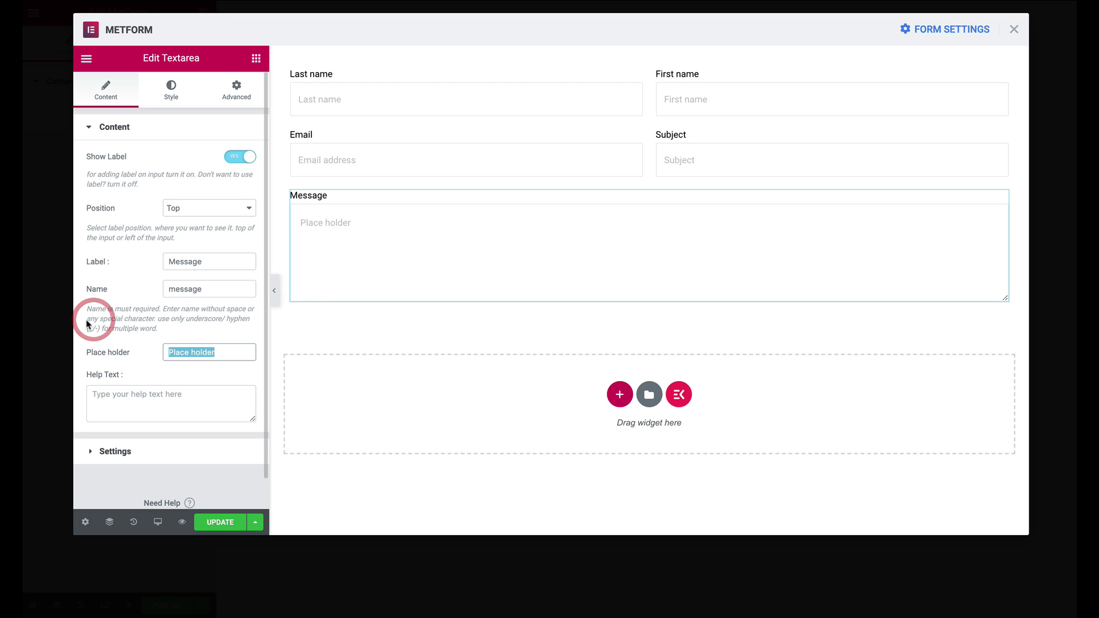
pyautogui.write('Message')
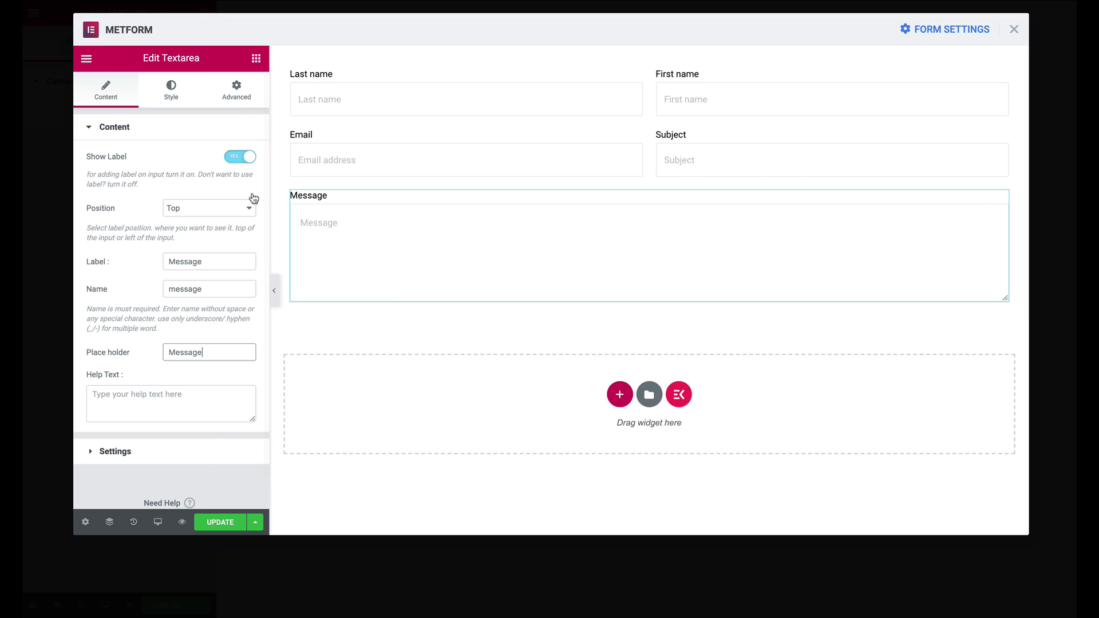
pyautogui.click(256, 58)
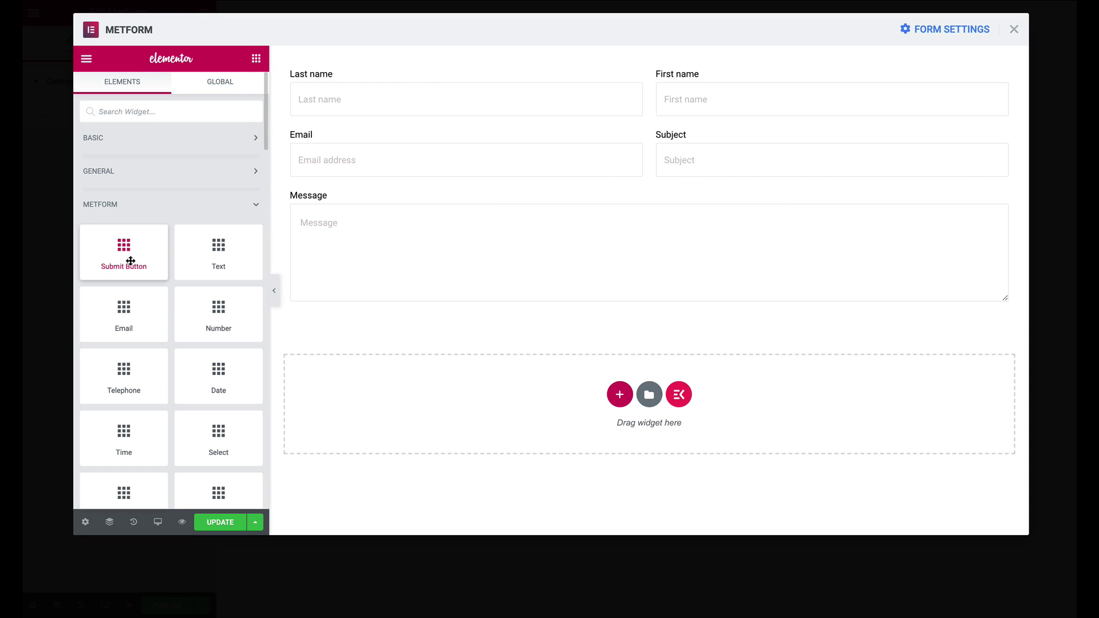
# Add a Submit button below the Message field and align it left
pyautogui.moveTo(130, 261); pyautogui.dragTo(468, 309)
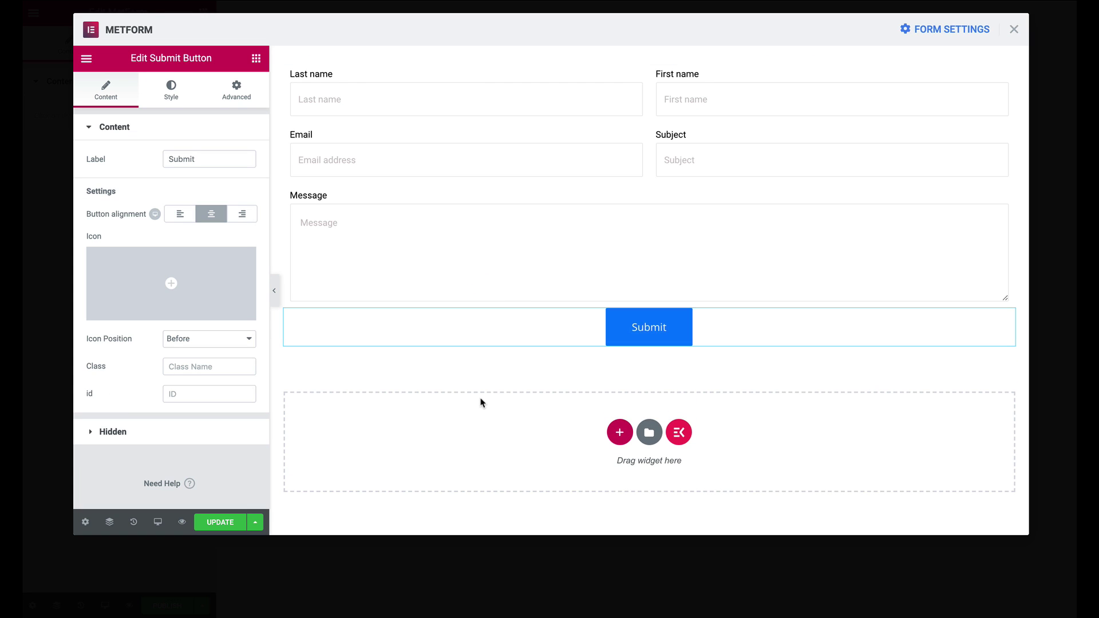
pyautogui.click(179, 216)
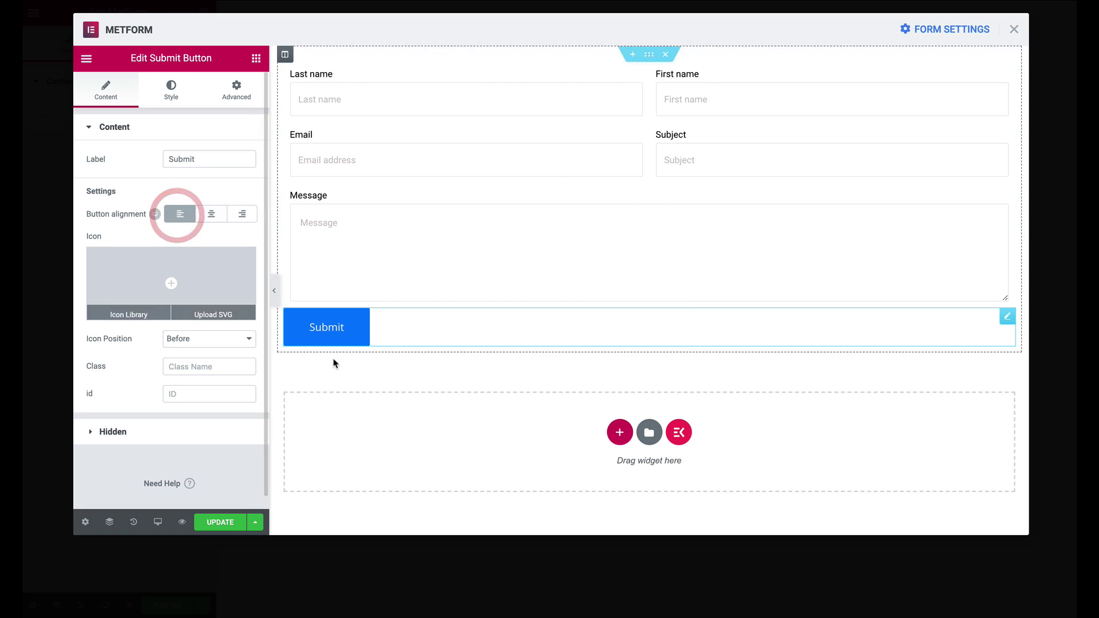
pyautogui.click(241, 214)
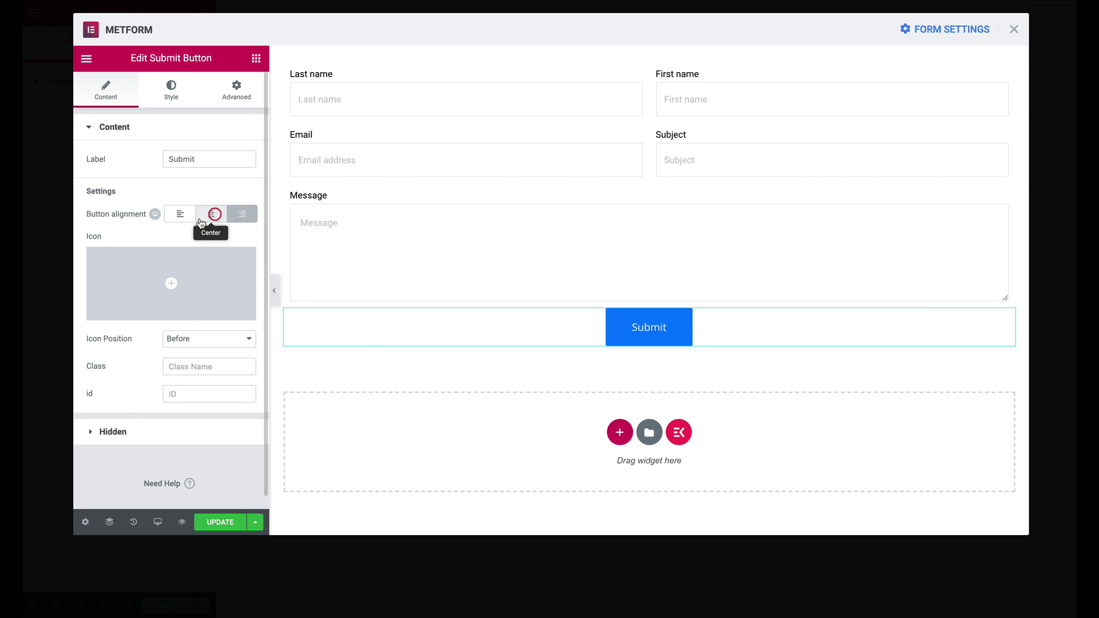
pyautogui.click(179, 214)
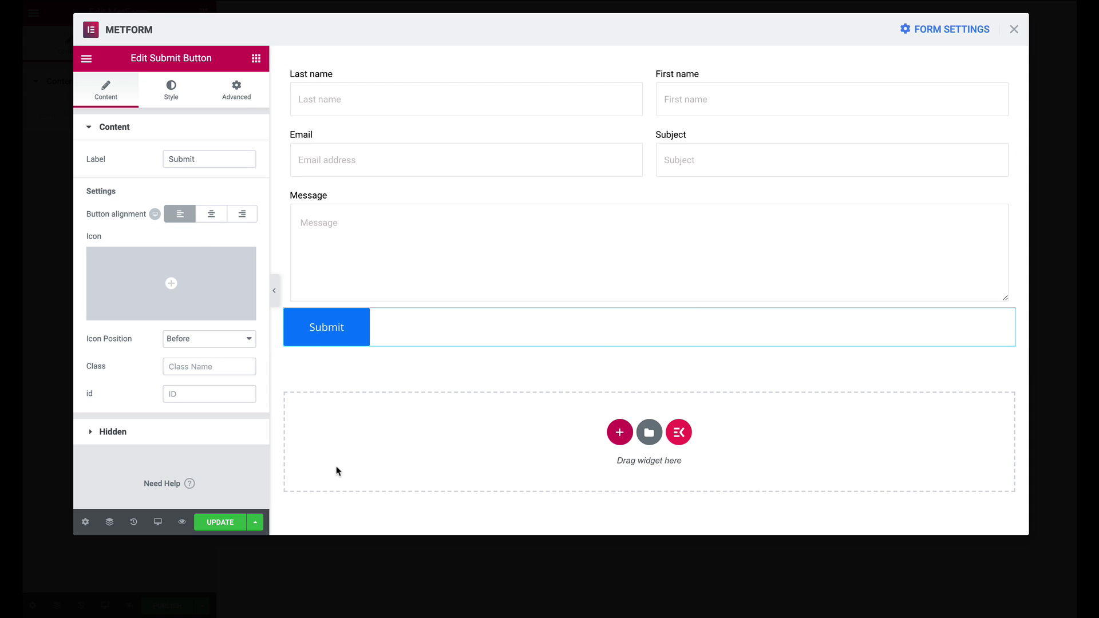
# Check the button's settings and select its label text for editing
pyautogui.click(113, 433)
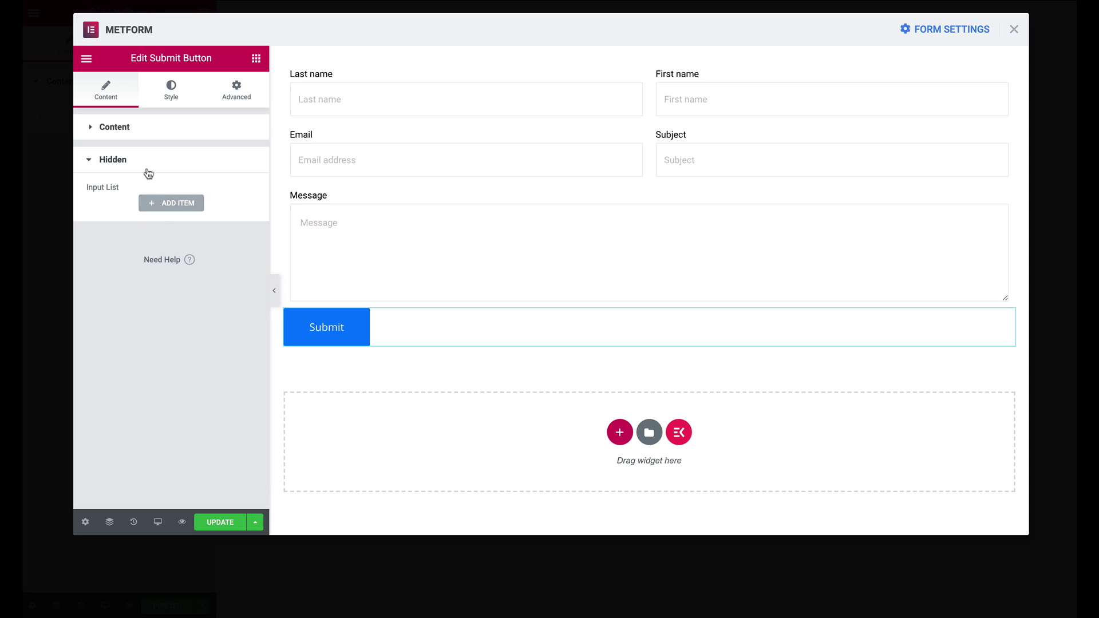
pyautogui.click(138, 128)
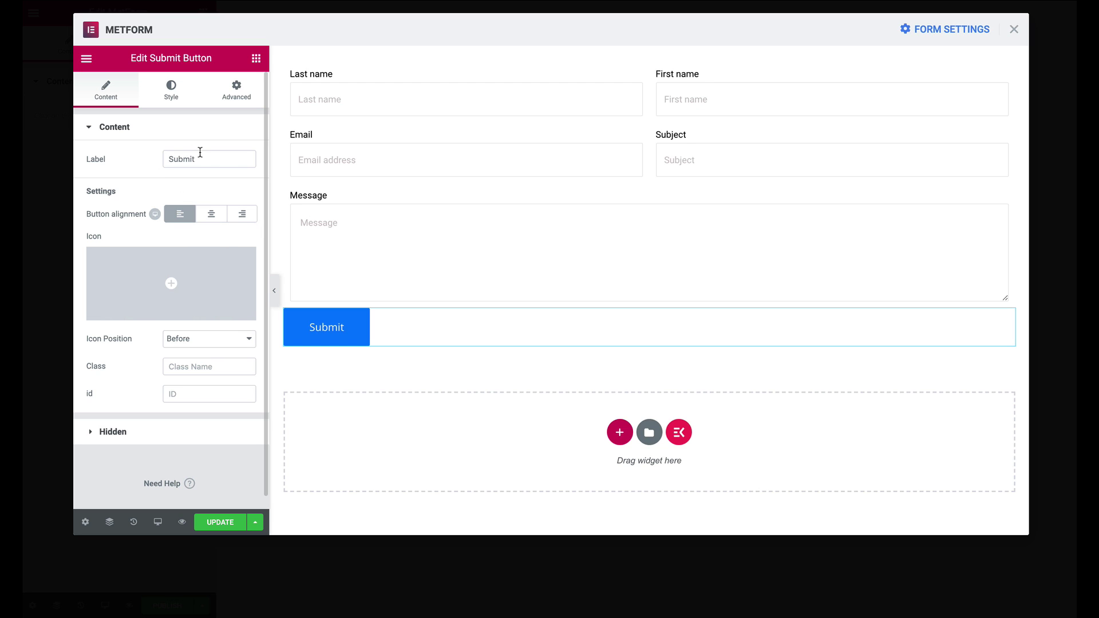
pyautogui.moveTo(198, 153); pyautogui.dragTo(155, 157)
pyautogui.press('Right')
# Relabel the button 'Submit form' and save the form with Update
pyautogui.hotkey('ctrl', 'a')
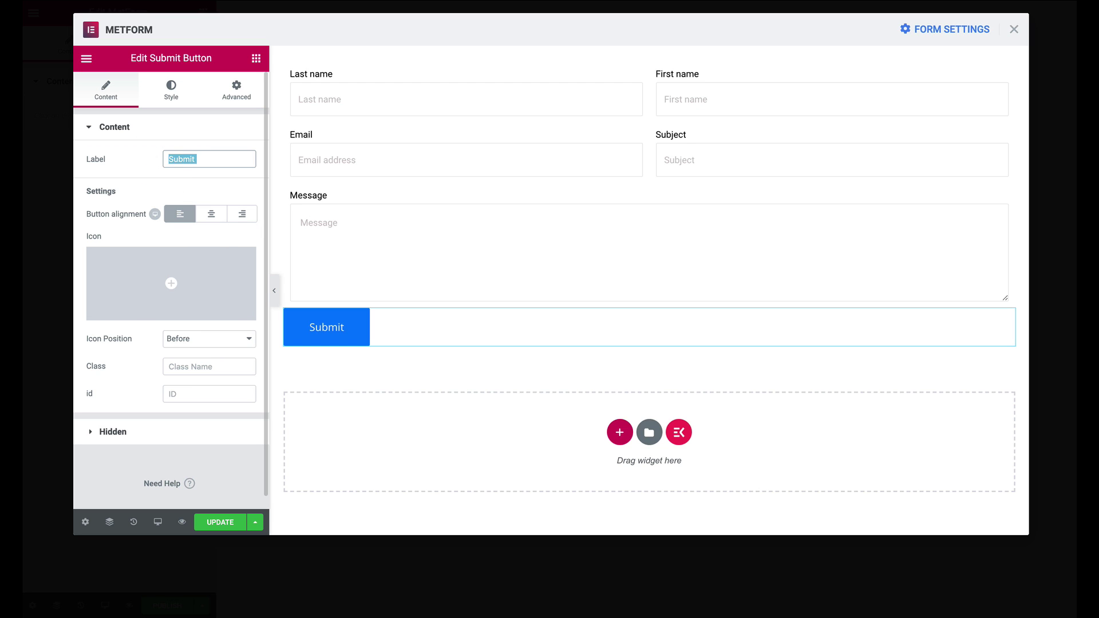
pyautogui.write('Submit form')
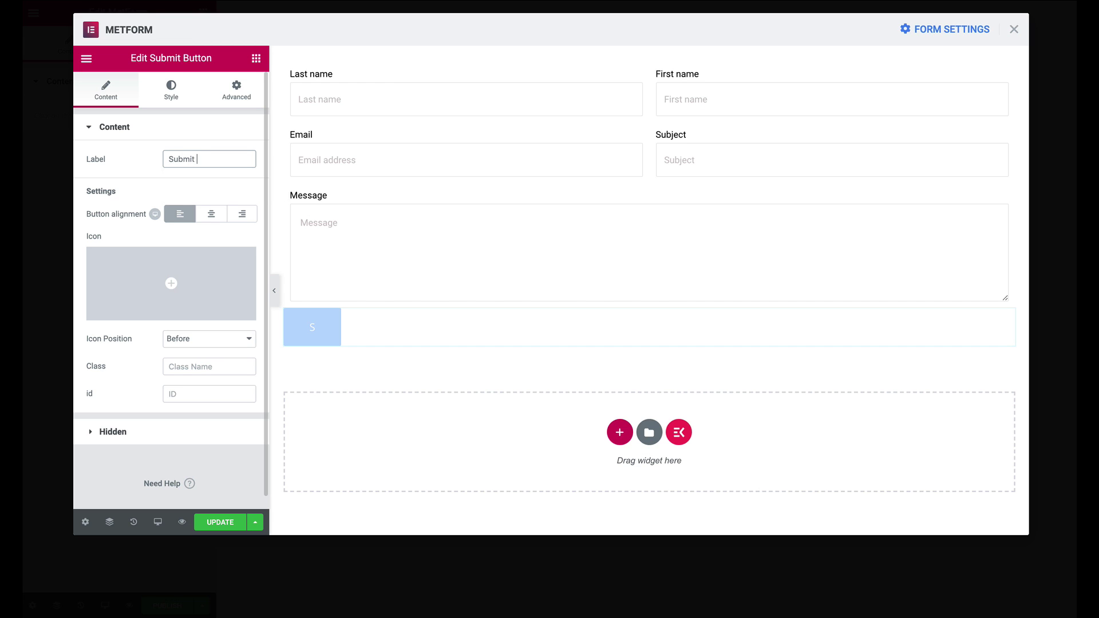
pyautogui.click(218, 521)
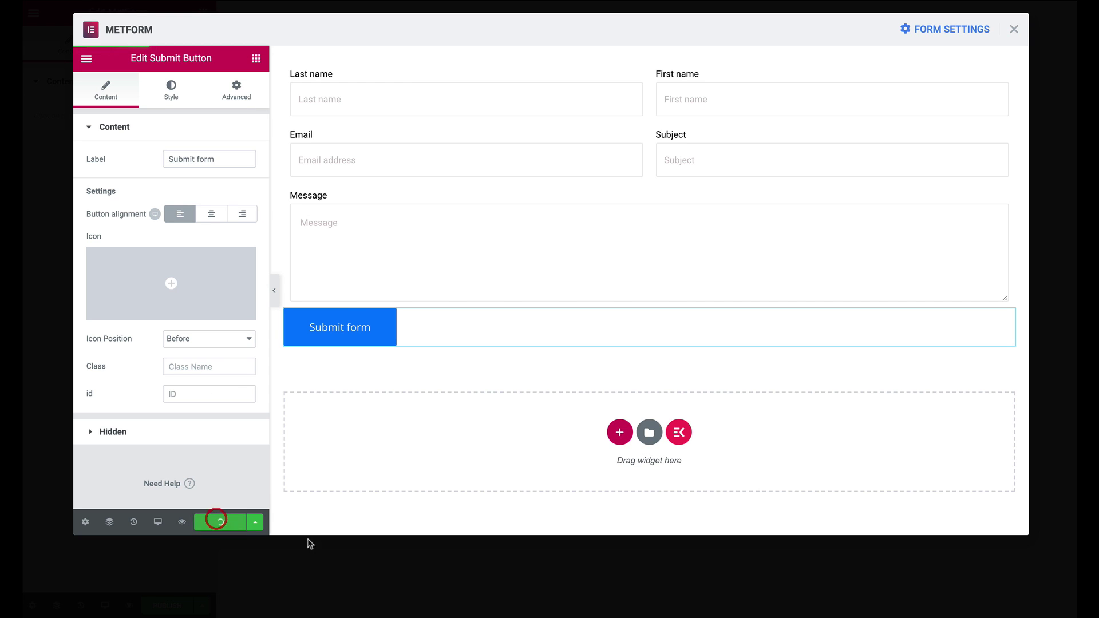
# Open Form Settings, look over the General tab, then move to the Confirmation tab
pyautogui.click(943, 33)
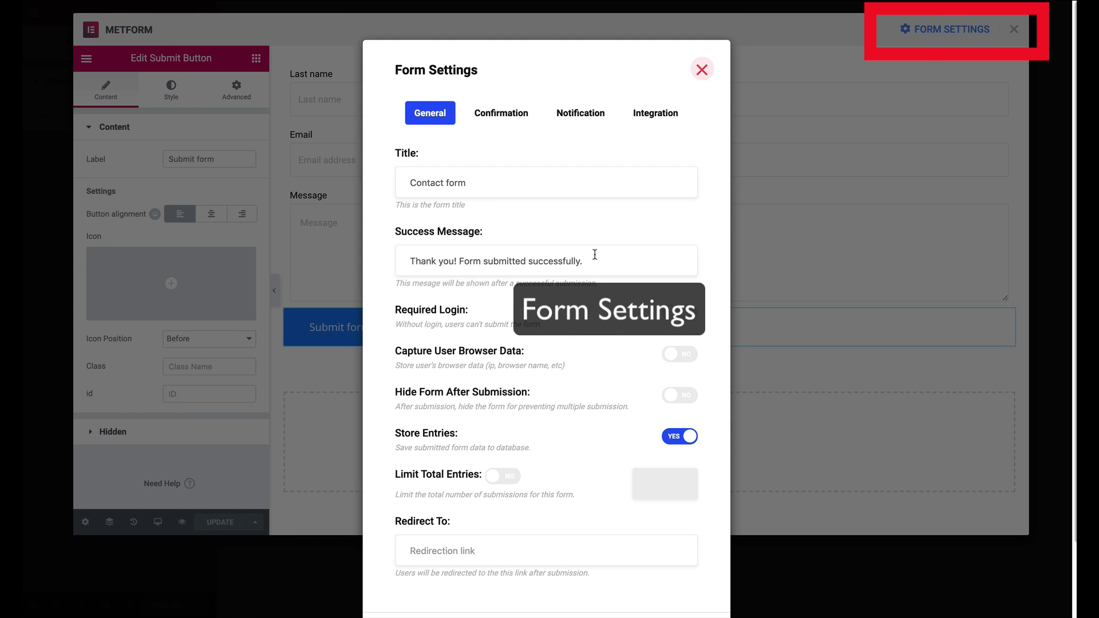
pyautogui.scroll(-2, 531, 314)
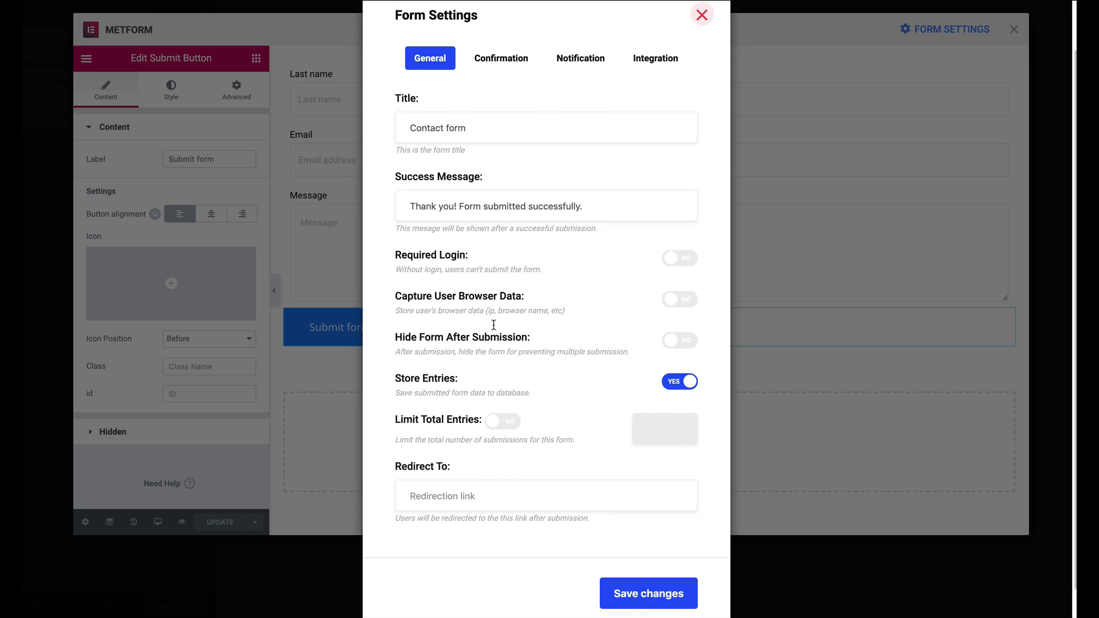
pyautogui.click(492, 64)
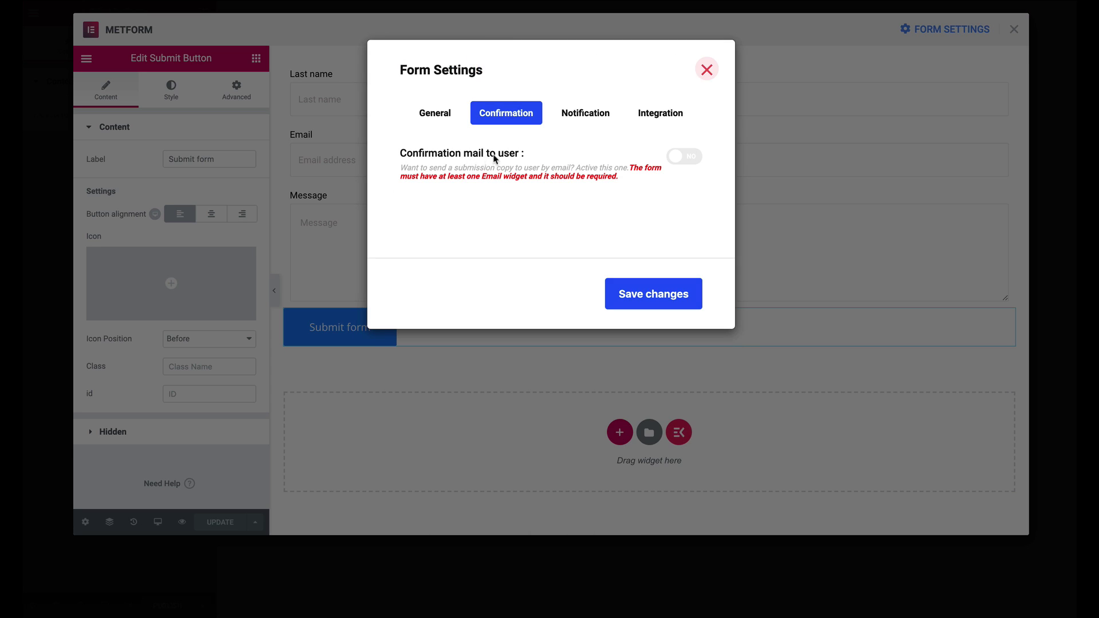
# Turn on confirmation mail to users with subject 'exampl' and a sender e-mail address
pyautogui.click(684, 156)
pyautogui.click(494, 232)
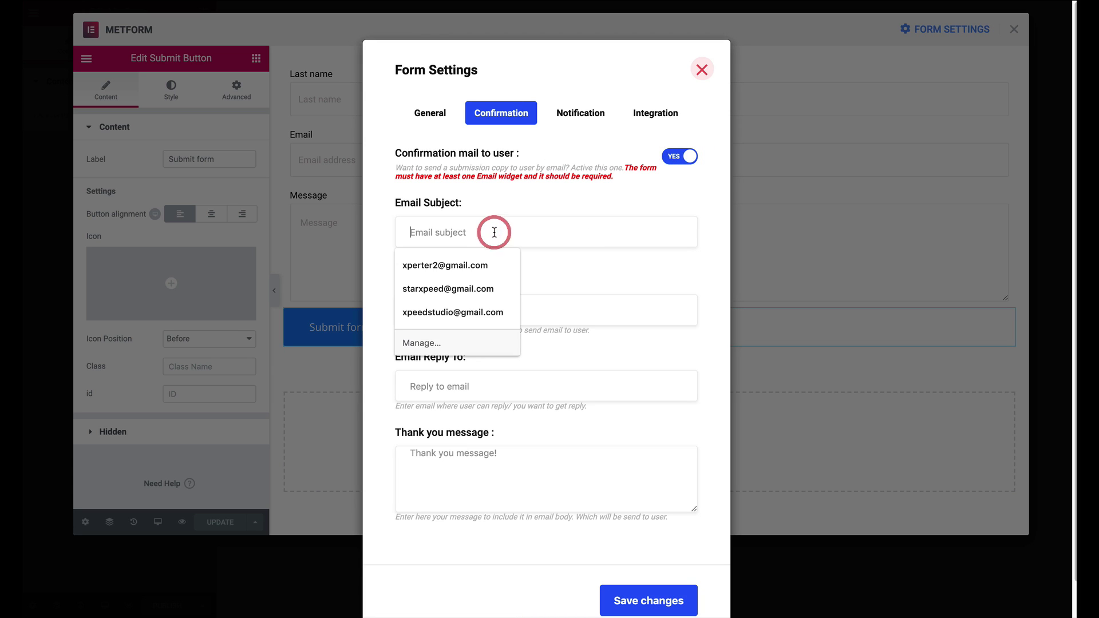
pyautogui.write('example@gmail.com')
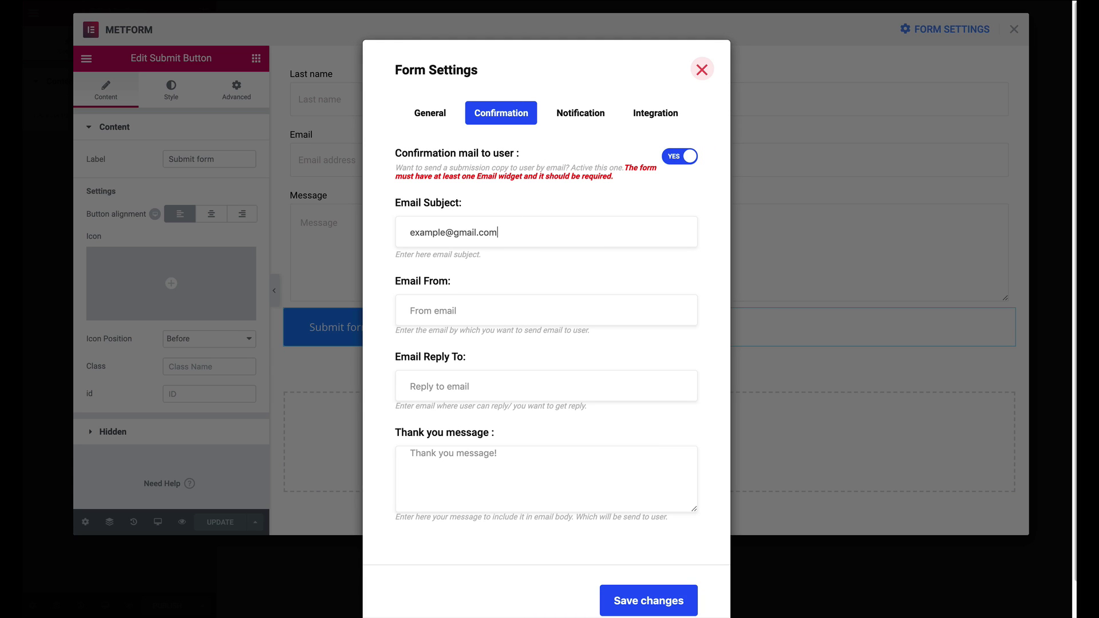
pyautogui.click(456, 312)
pyautogui.write('example@gmail.com')
pyautogui.hotkey('ctrl', 'a')
pyautogui.write('example@example.com')
pyautogui.click(581, 113)
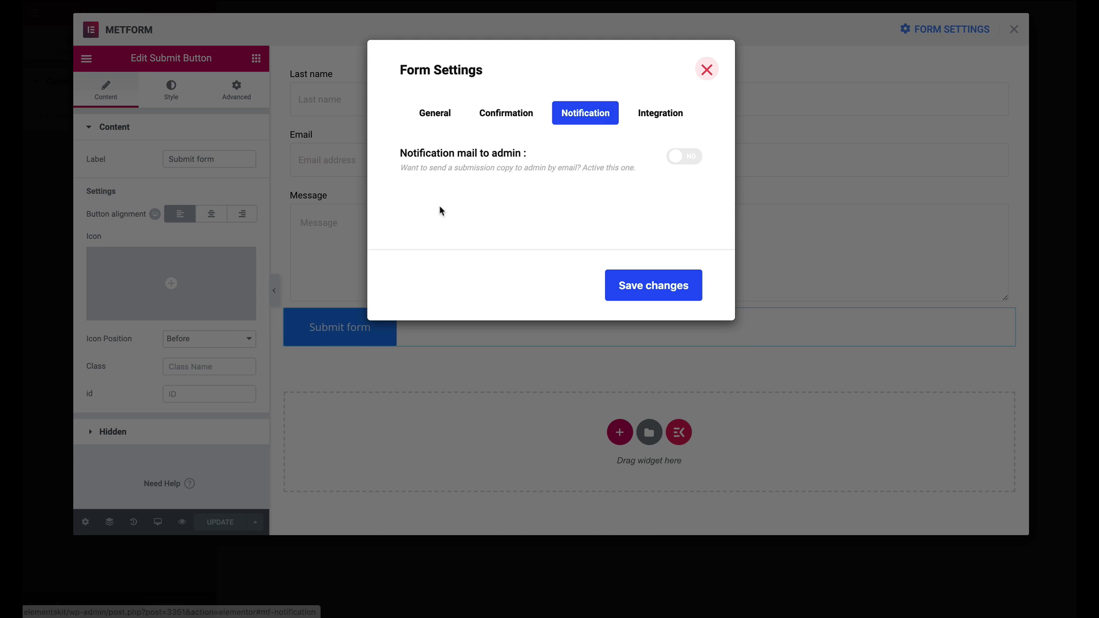
# Turn on admin notification mail, entering its subject and 'admin' as the recipient
pyautogui.click(667, 157)
pyautogui.click(482, 223)
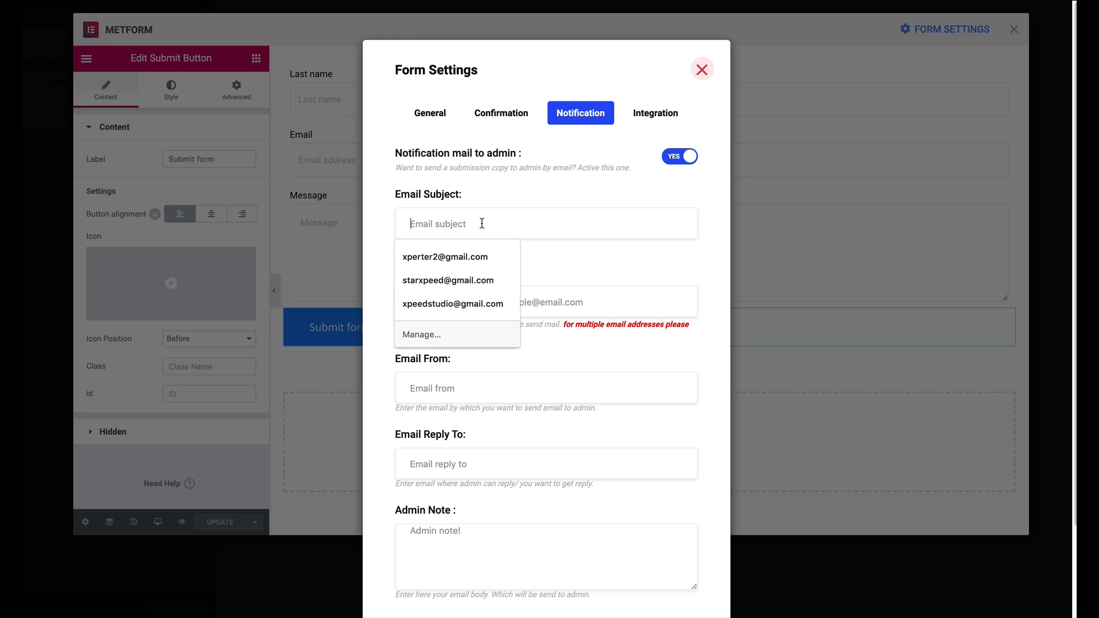
pyautogui.write('example@admin.com')
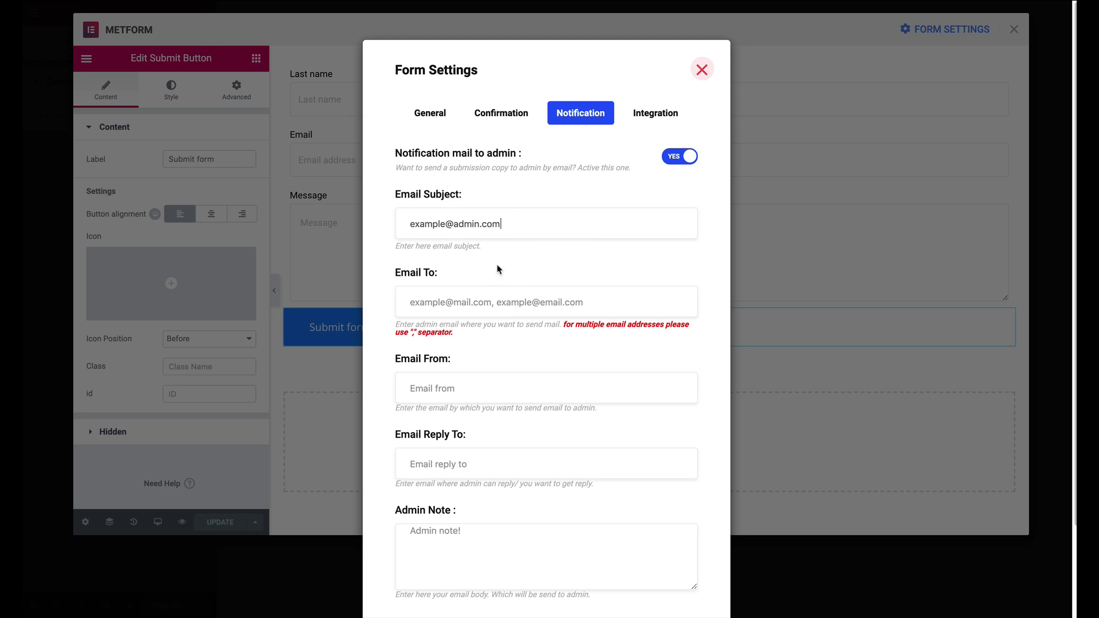
pyautogui.press('Tab')
pyautogui.write('admin')
pyautogui.click(654, 114)
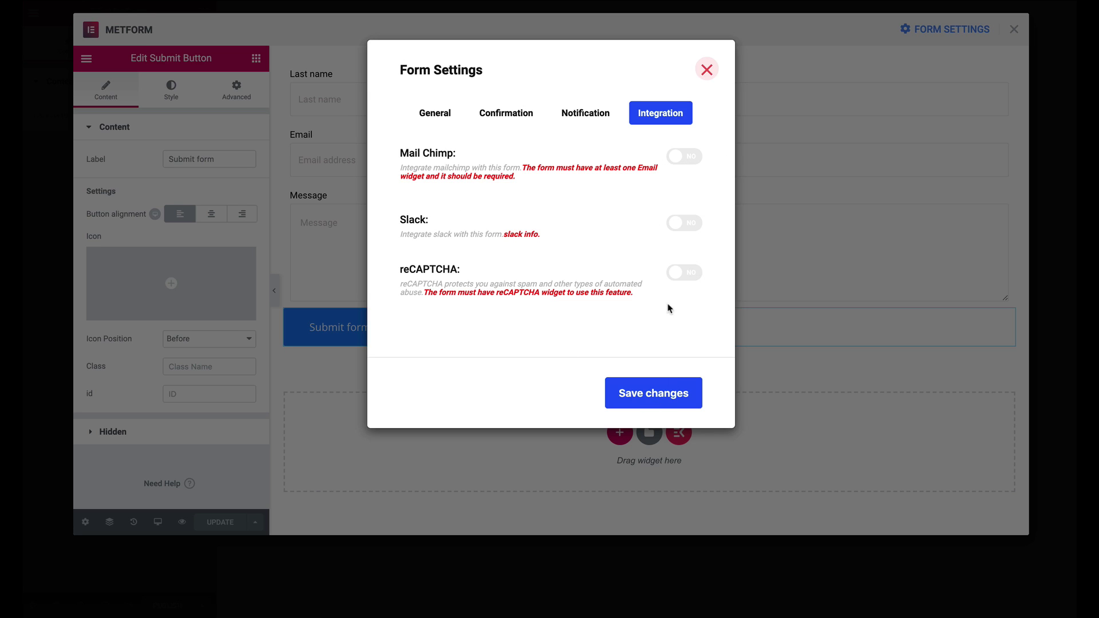
# Save the form settings and close the Form Settings window
pyautogui.click(666, 399)
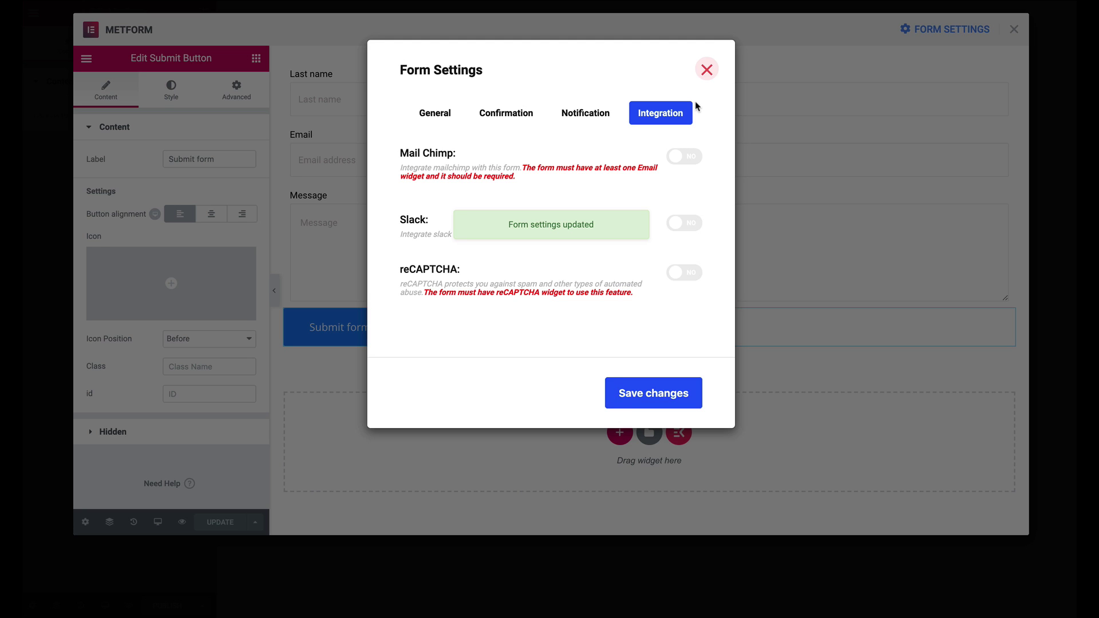
pyautogui.click(702, 73)
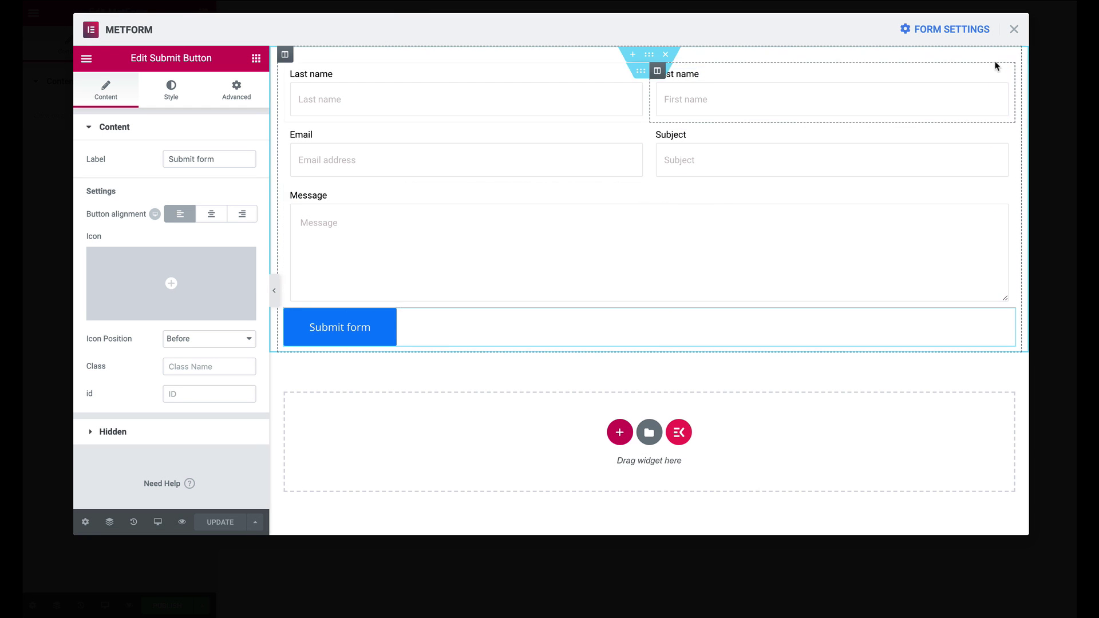
# Close the MetForm editor, publish the Contact us page, and preview it live
pyautogui.click(1013, 30)
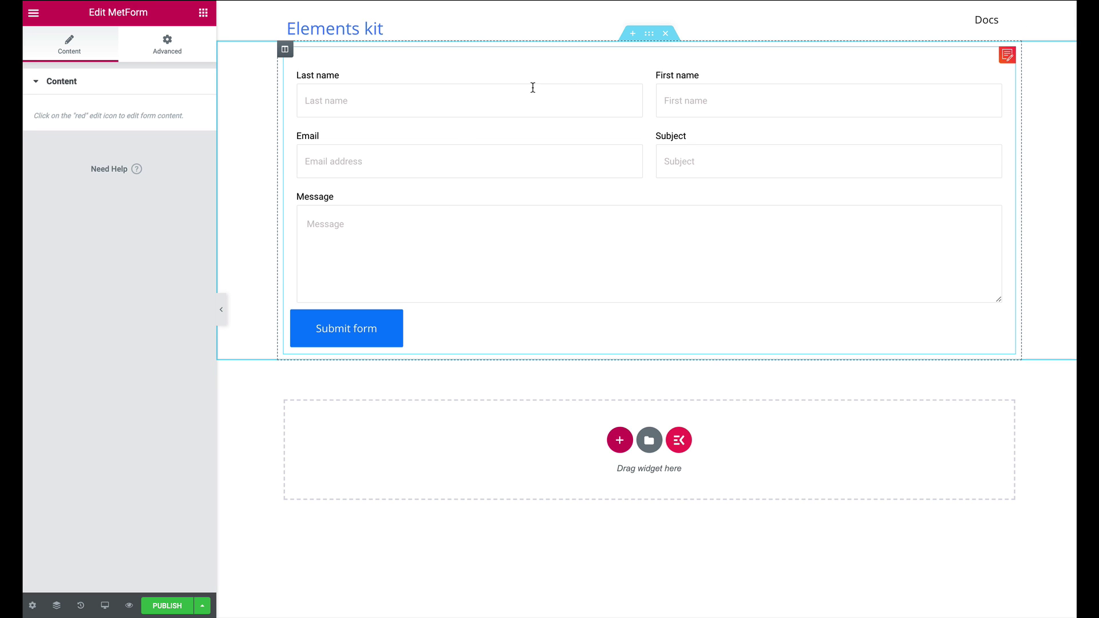
pyautogui.click(159, 607)
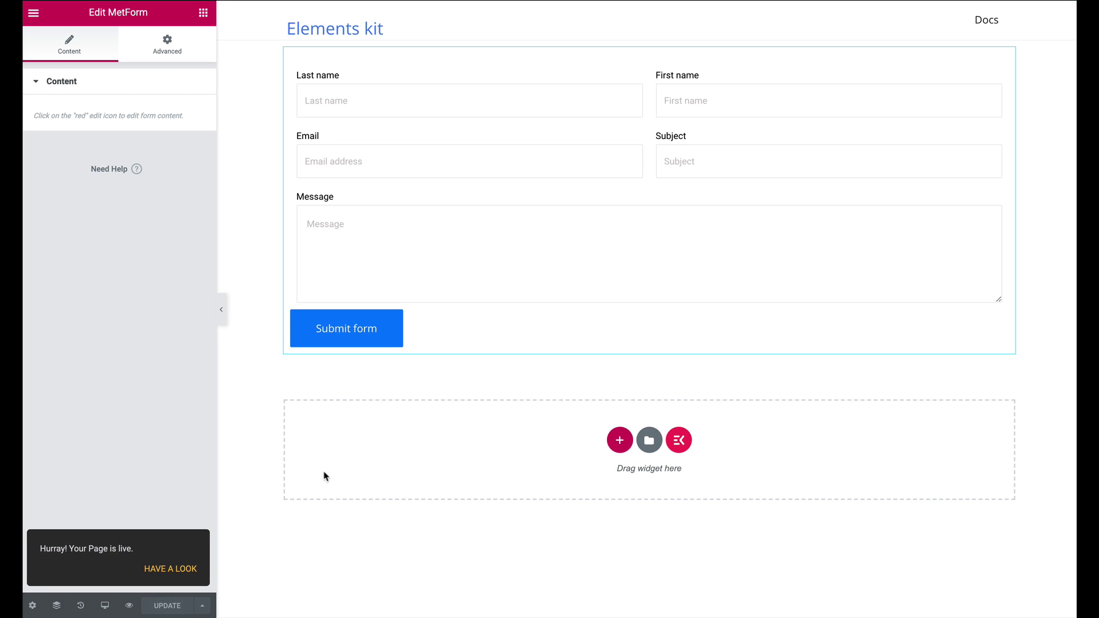
pyautogui.click(136, 606)
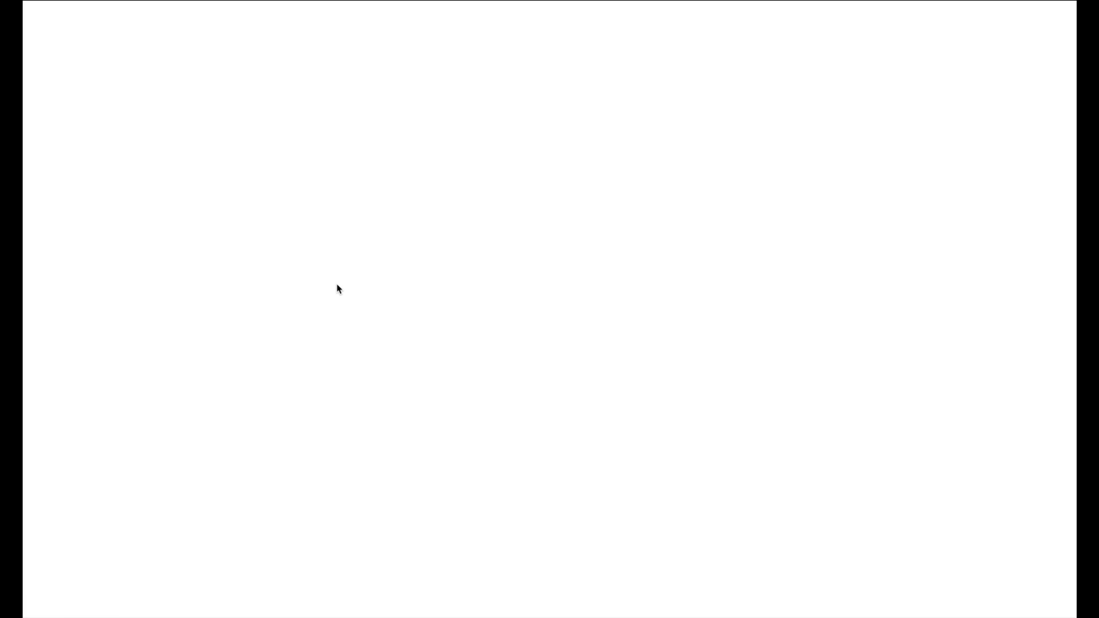
# Submit a test entry with name, email, subject and message 'zlore', confirming the success message
pyautogui.click(299, 105)
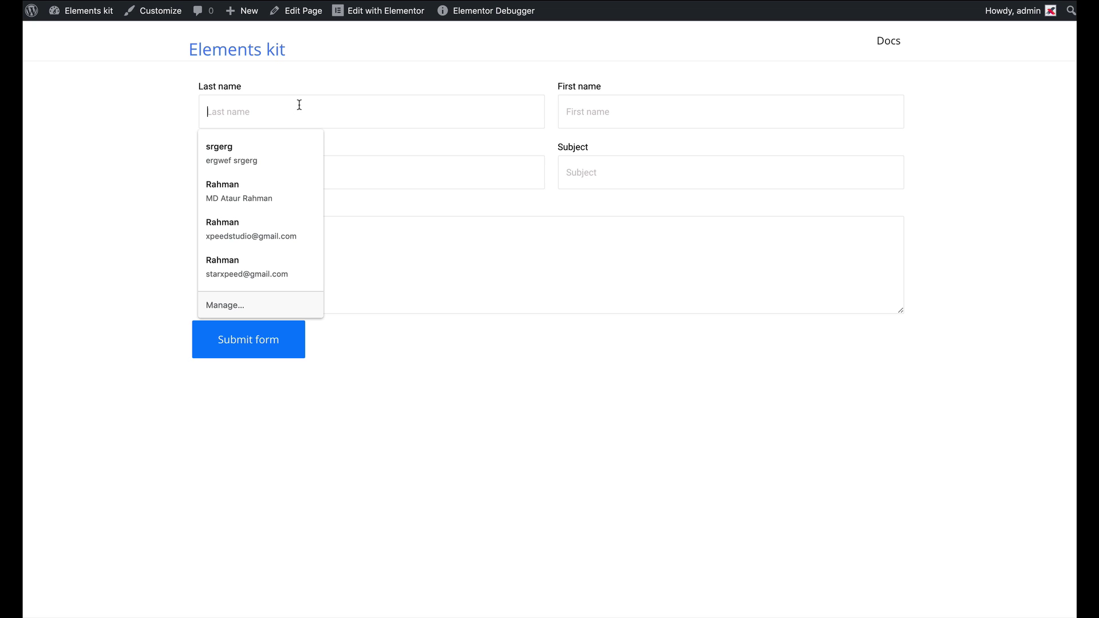
pyautogui.write('John')
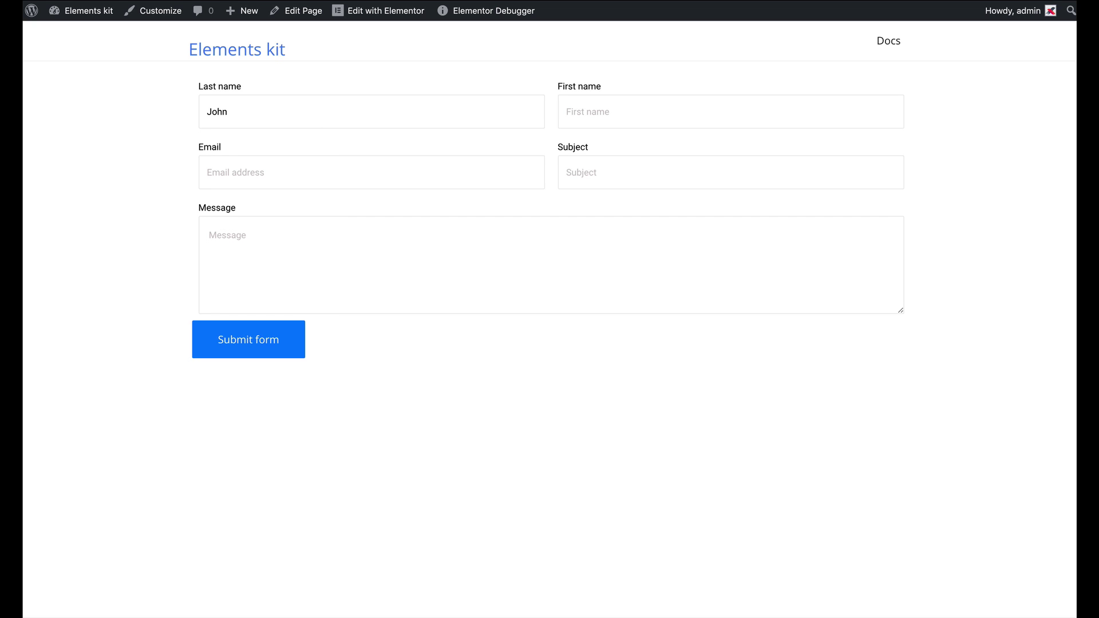
pyautogui.write('D')
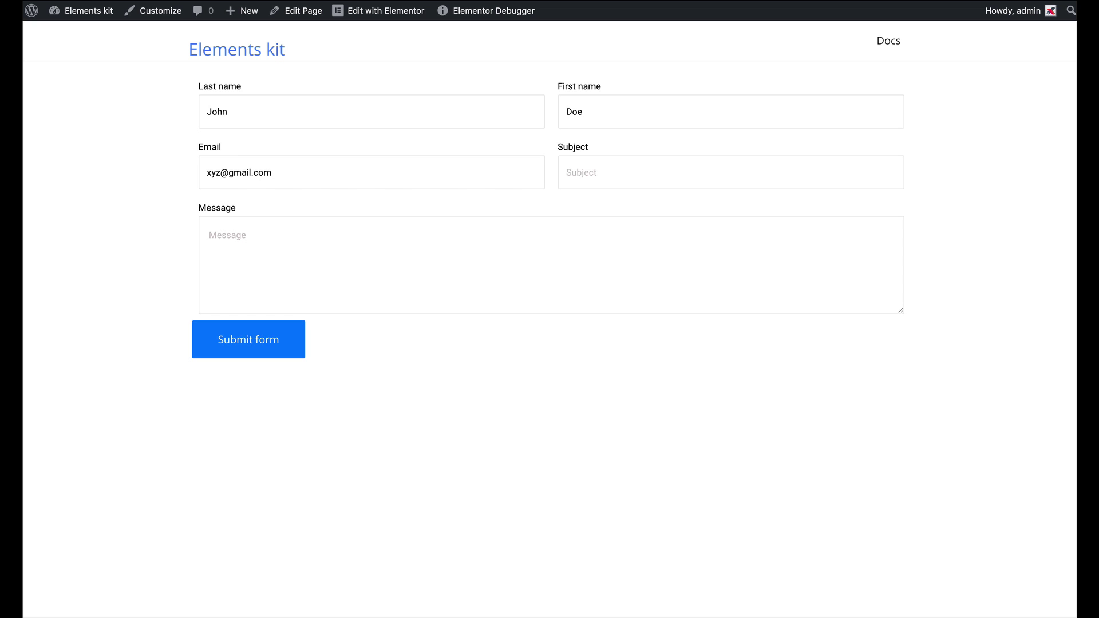
pyautogui.write('I want to use metform')
pyautogui.click(209, 234)
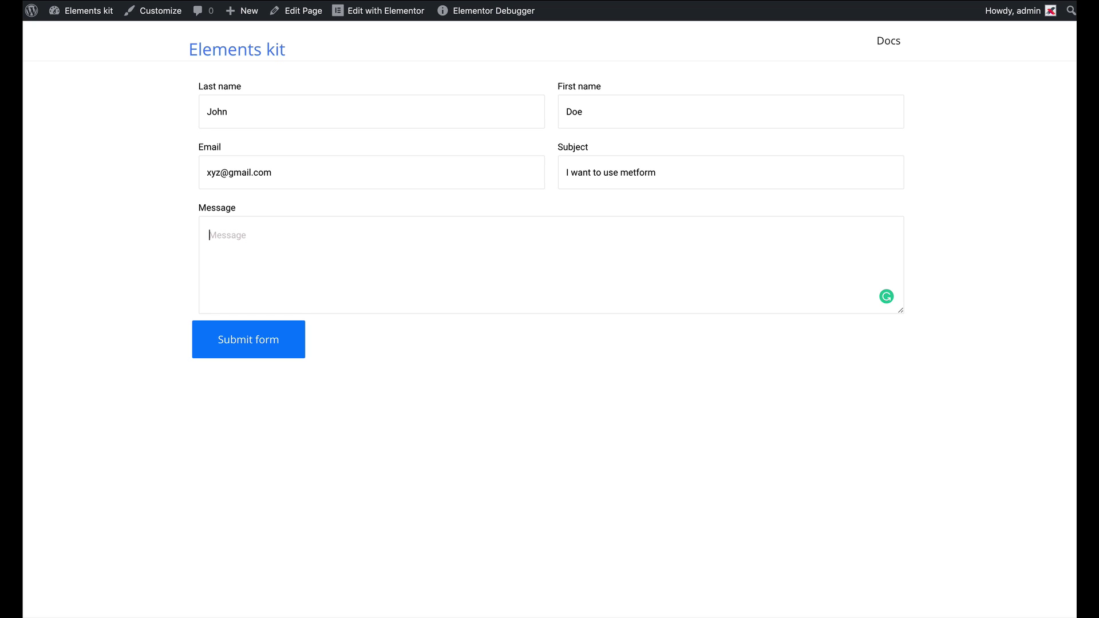
pyautogui.write('zlore')
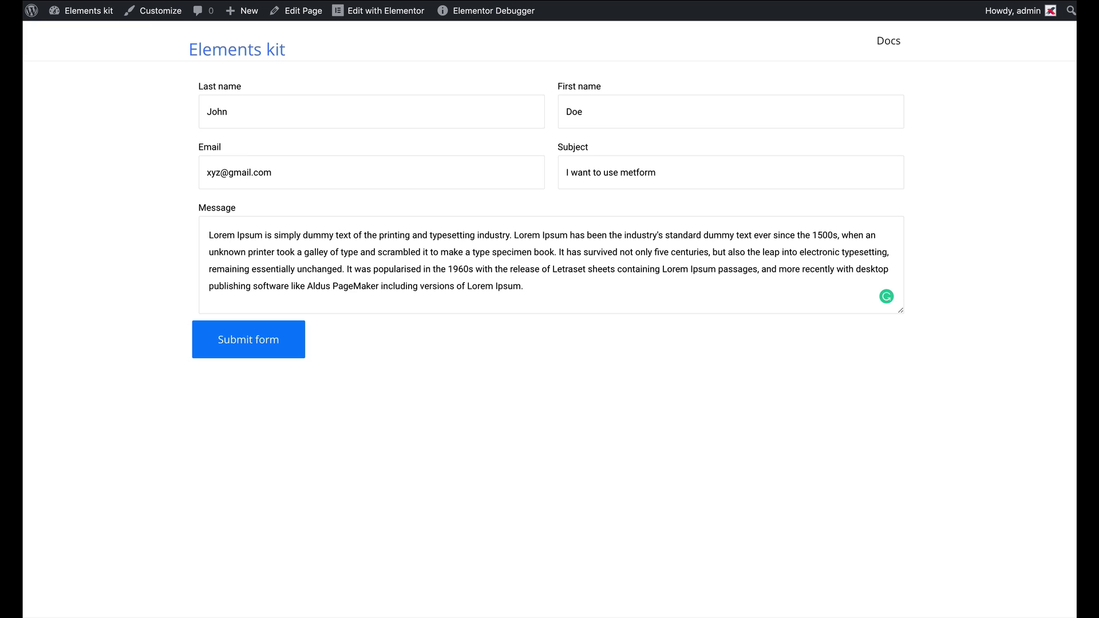
pyautogui.click(263, 343)
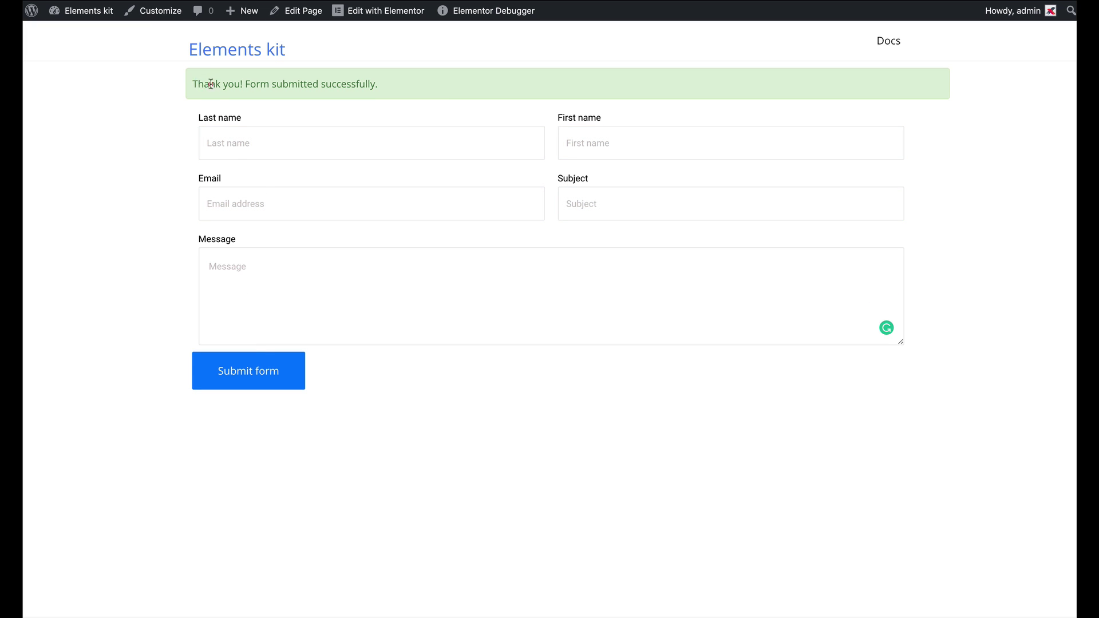
pyautogui.moveTo(210, 84); pyautogui.dragTo(445, 85)
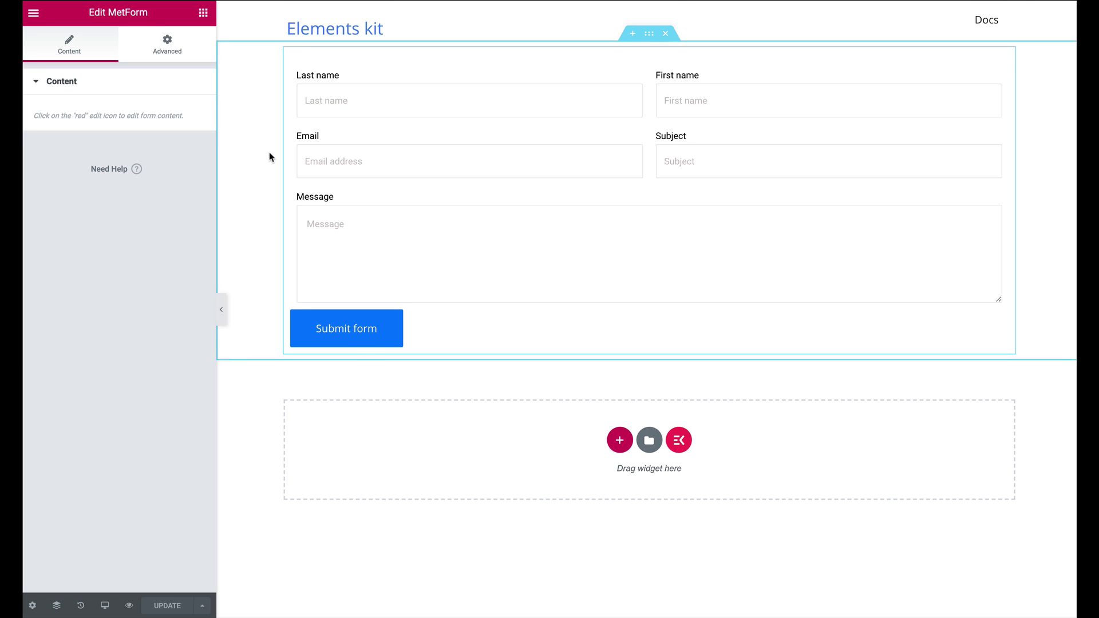
# Exit the Elementor editor to the dashboard and open the MetForm forms list
pyautogui.click(34, 13)
pyautogui.click(98, 353)
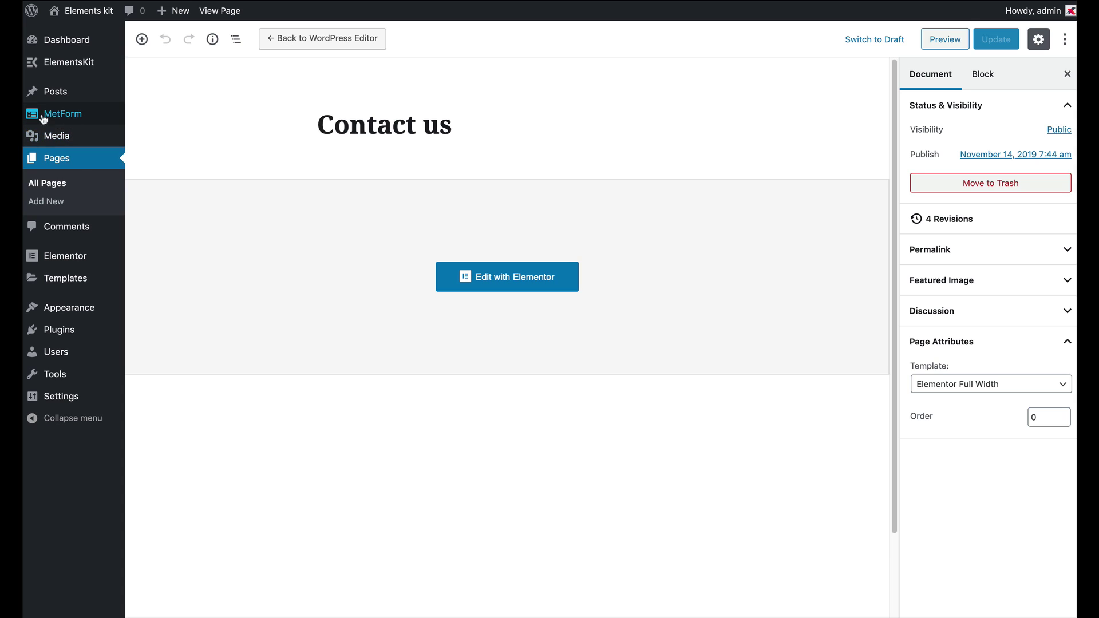
pyautogui.click(63, 119)
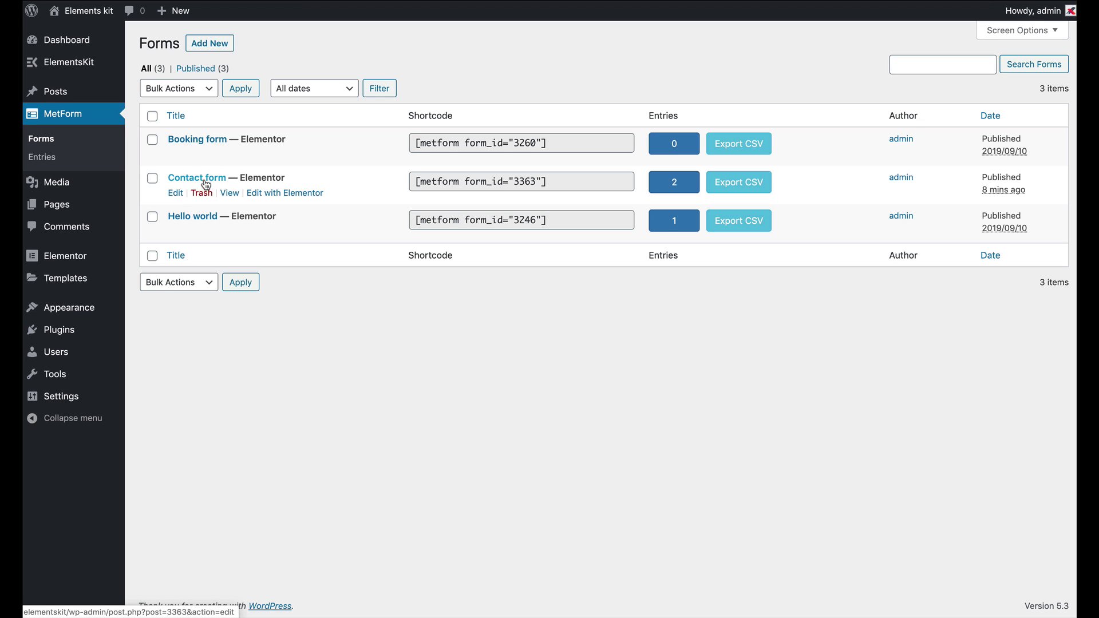
pyautogui.click(43, 160)
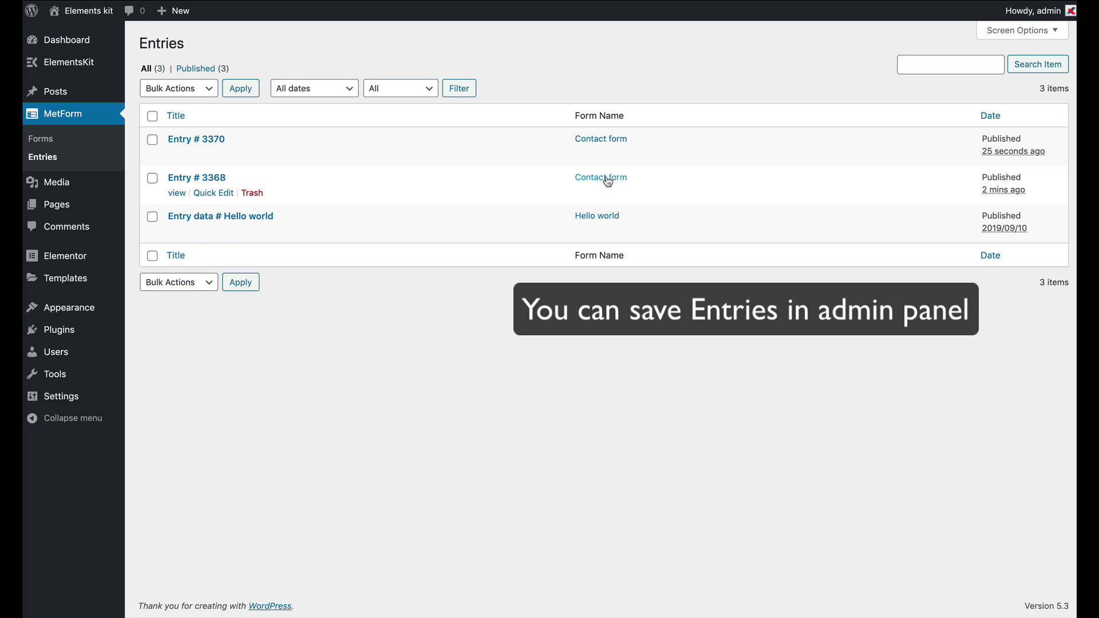
pyautogui.click(41, 140)
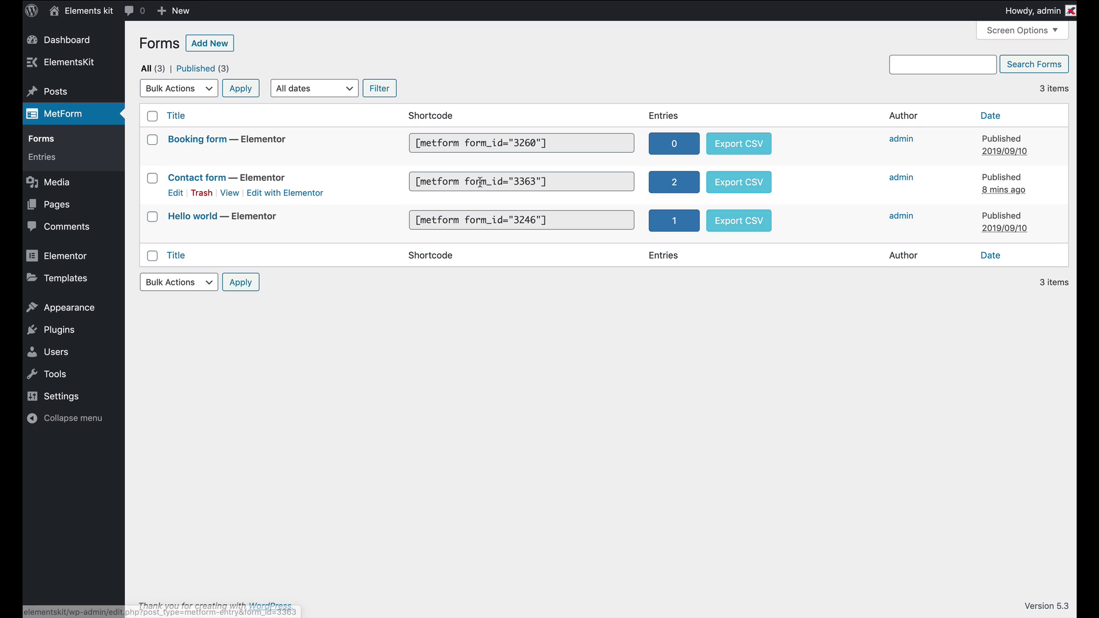
pyautogui.click(176, 193)
pyautogui.scroll(-3, 538, 422)
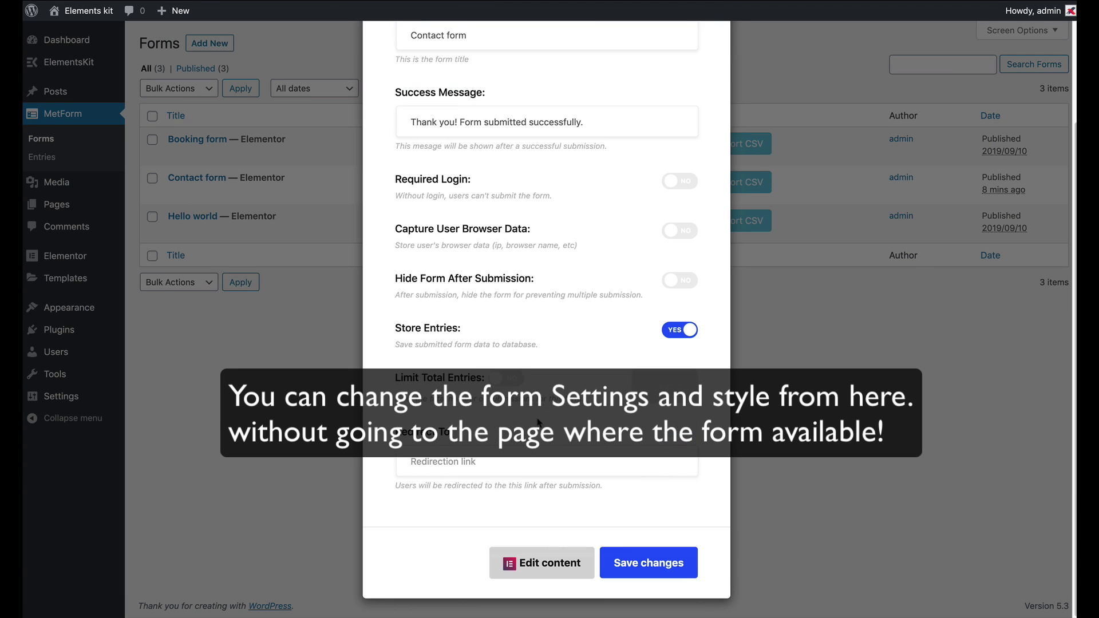
pyautogui.scroll(3, 539, 423)
pyautogui.click(501, 117)
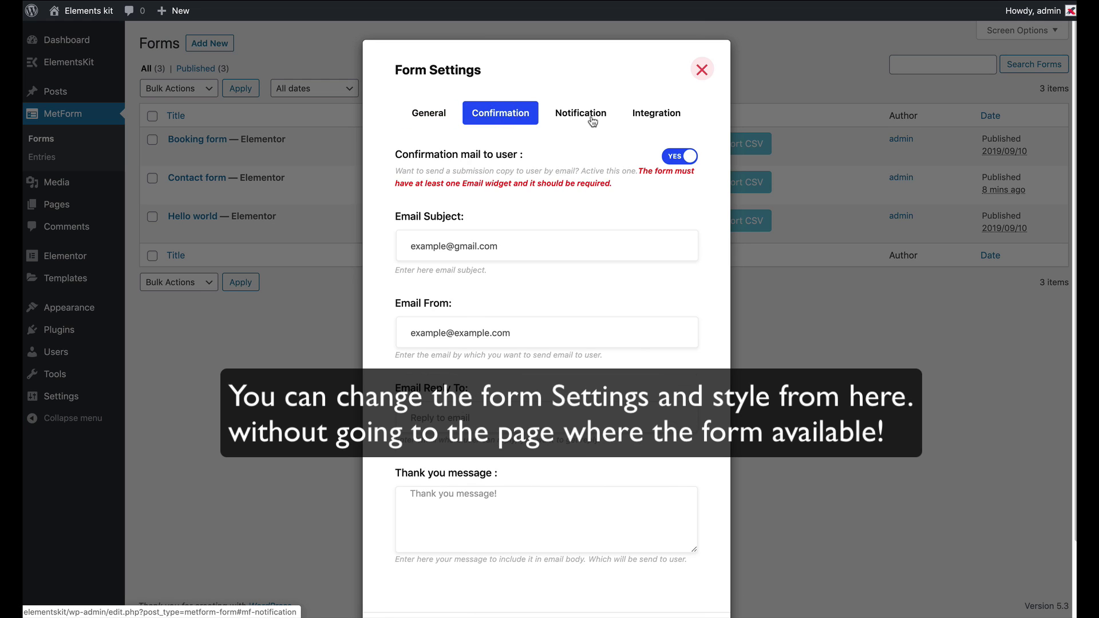
pyautogui.click(589, 117)
pyautogui.click(659, 116)
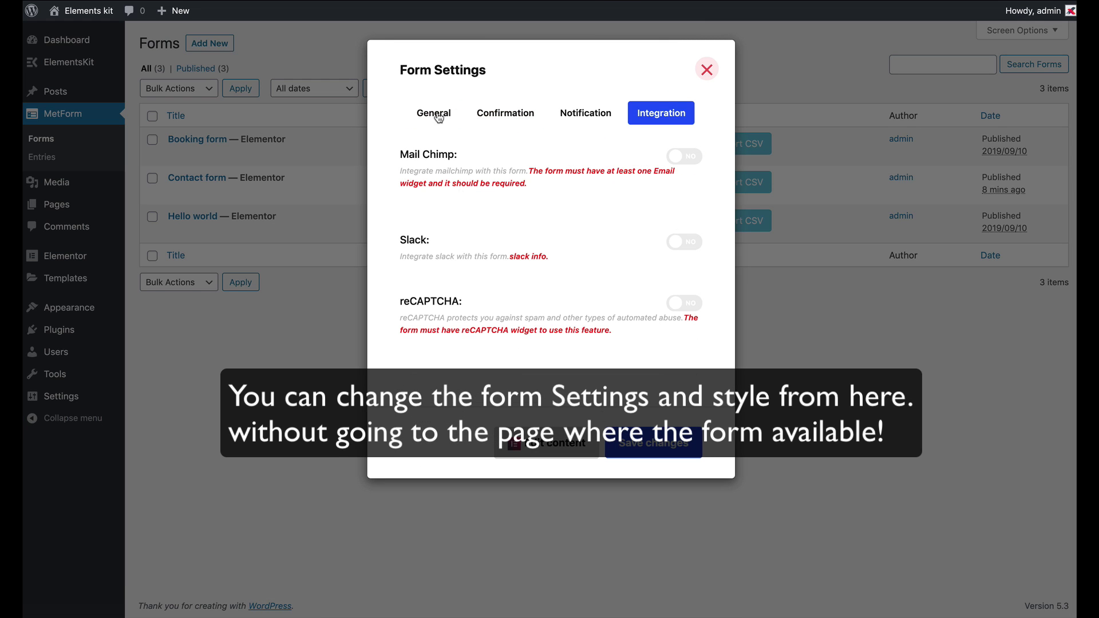
pyautogui.click(435, 113)
pyautogui.click(707, 69)
pyautogui.moveTo(334, 183)
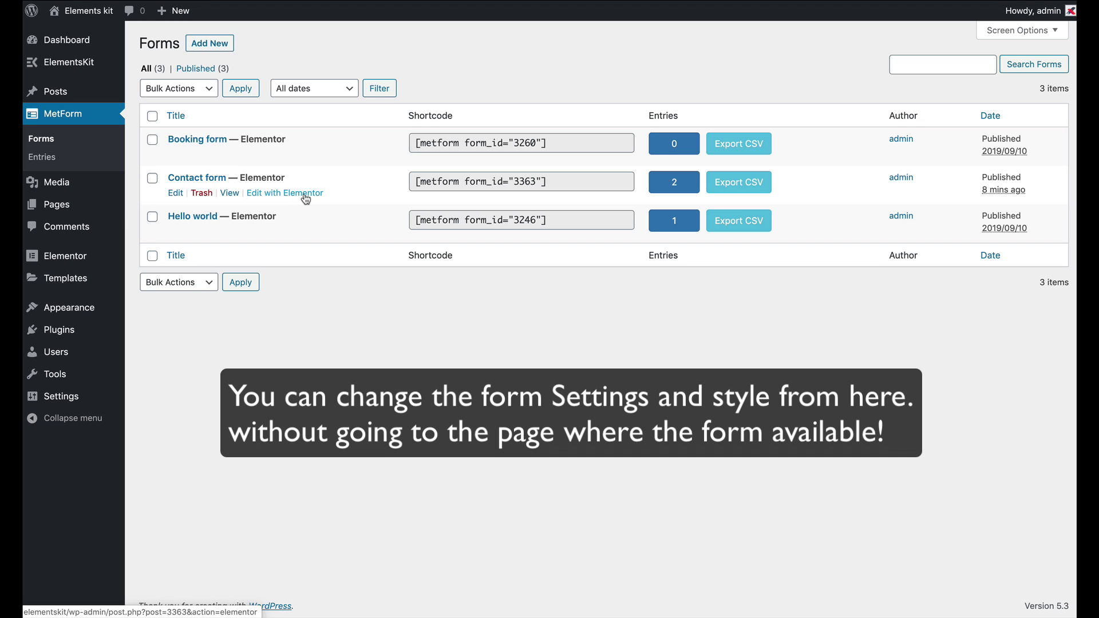
pyautogui.click(537, 52)
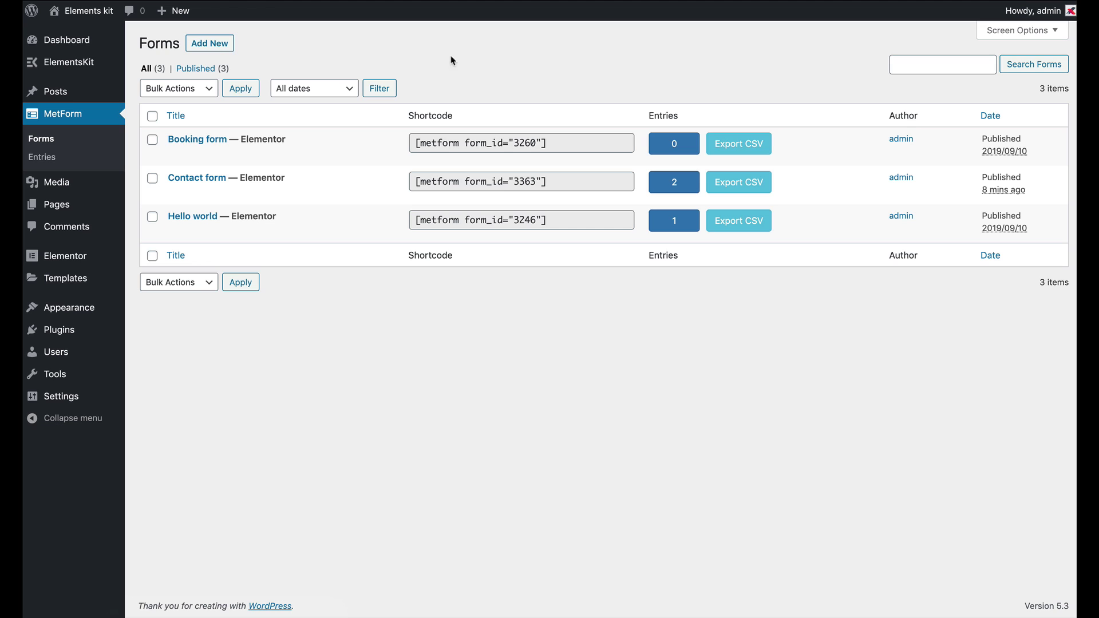